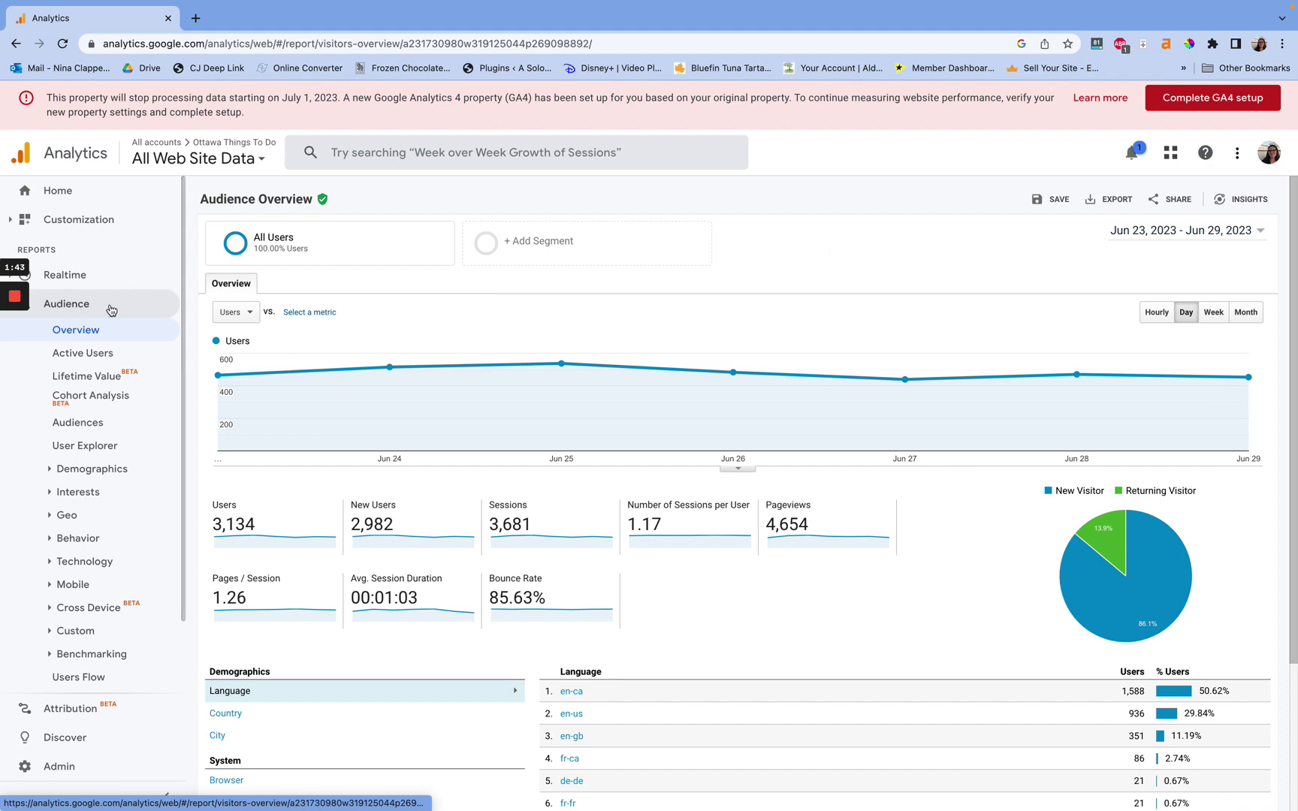
Set a custom date range of Jun 1, 2022 to Jun 29, 2023 and apply it.
click(1188, 237)
click(1167, 259)
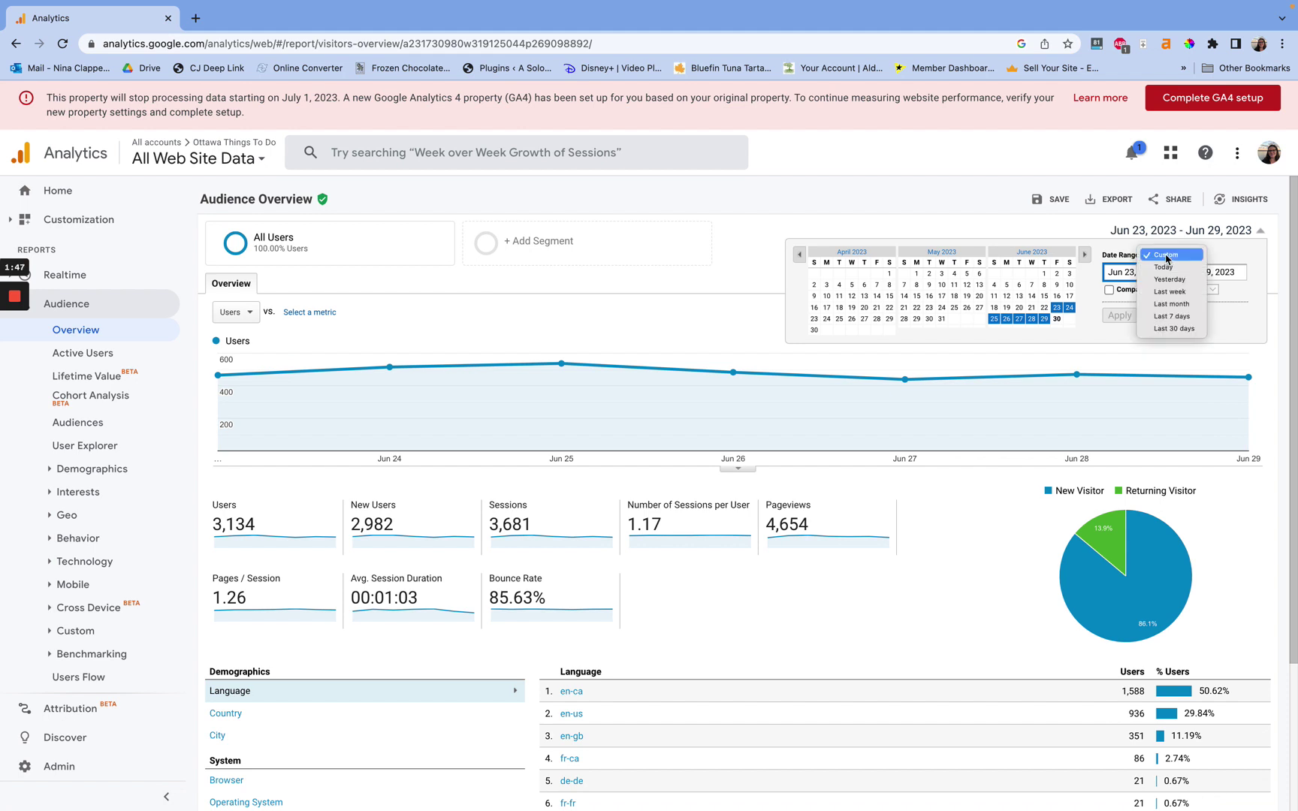
click(1165, 256)
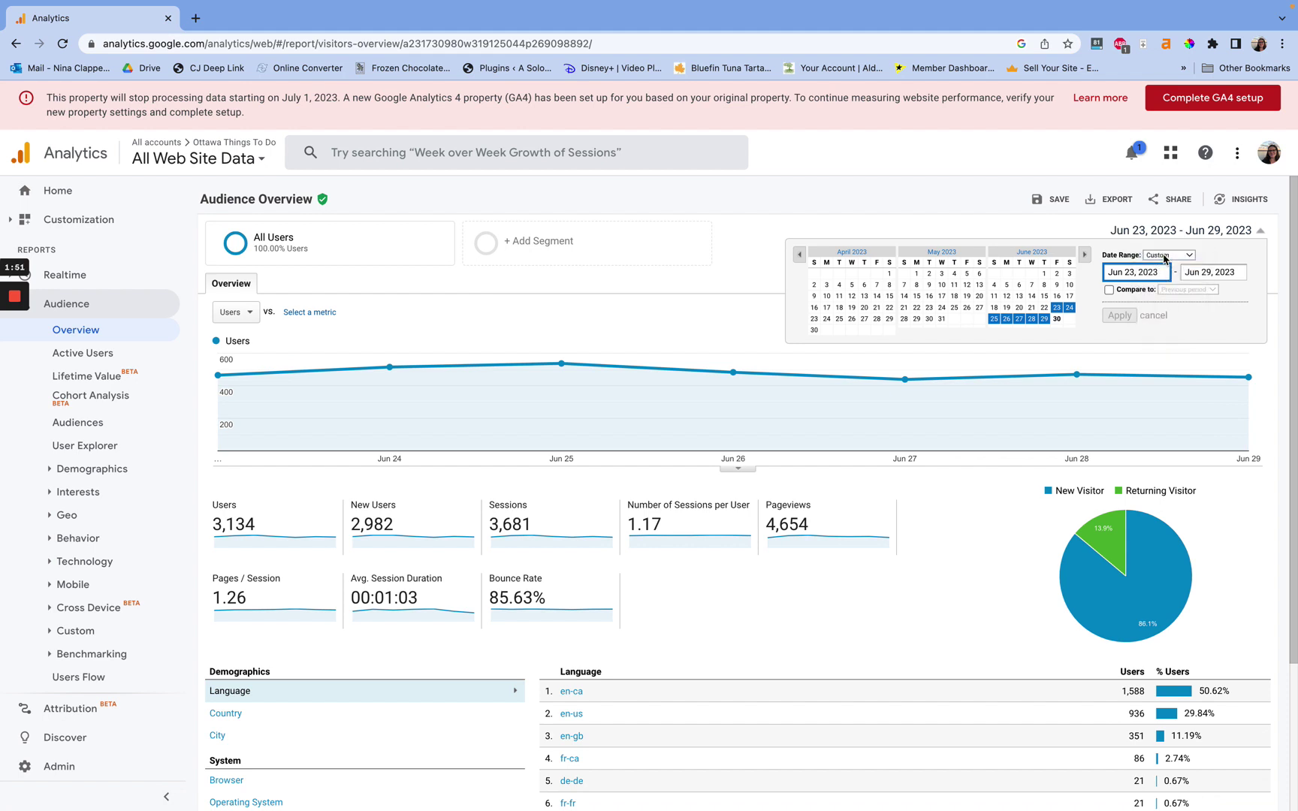
click(801, 257)
click(800, 257)
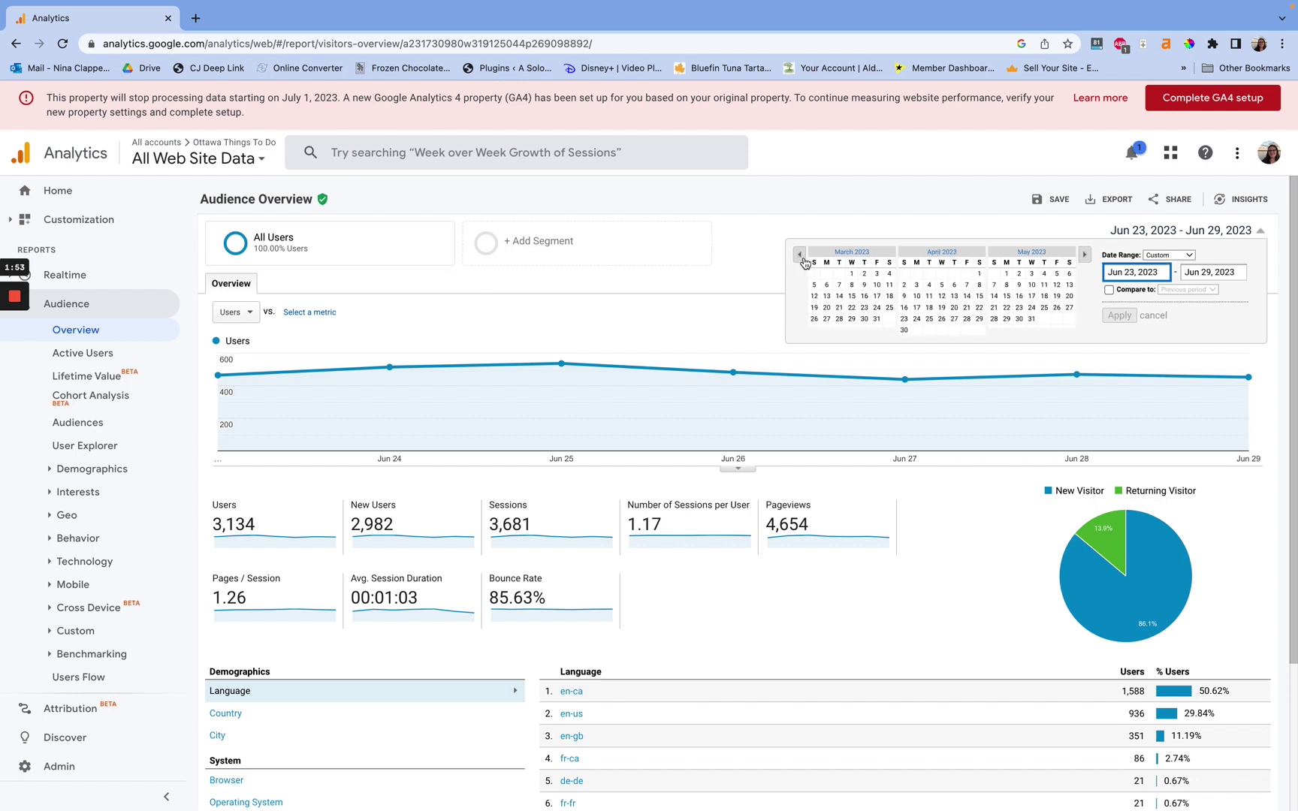
double_click(801, 256)
double_click(800, 257)
double_click(801, 257)
click(801, 257)
double_click(801, 257)
click(801, 257)
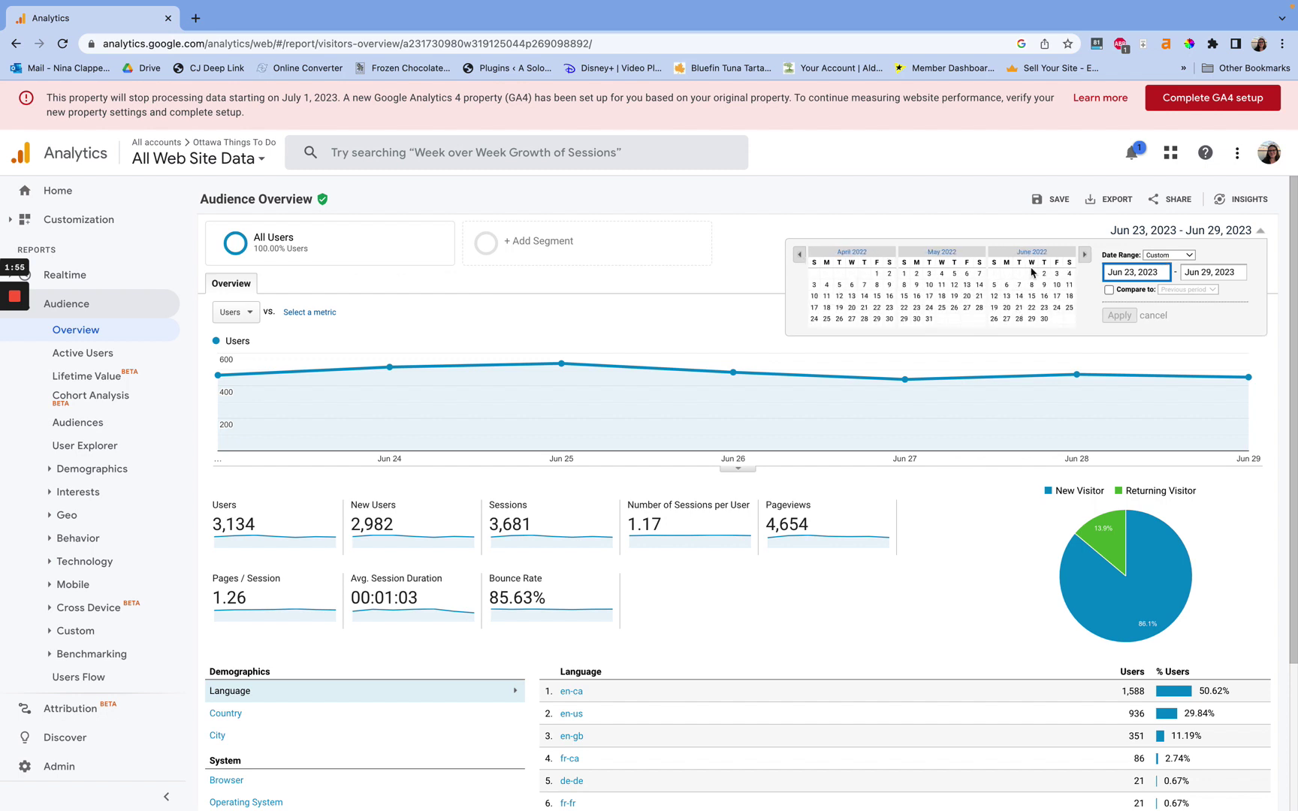
click(1084, 256)
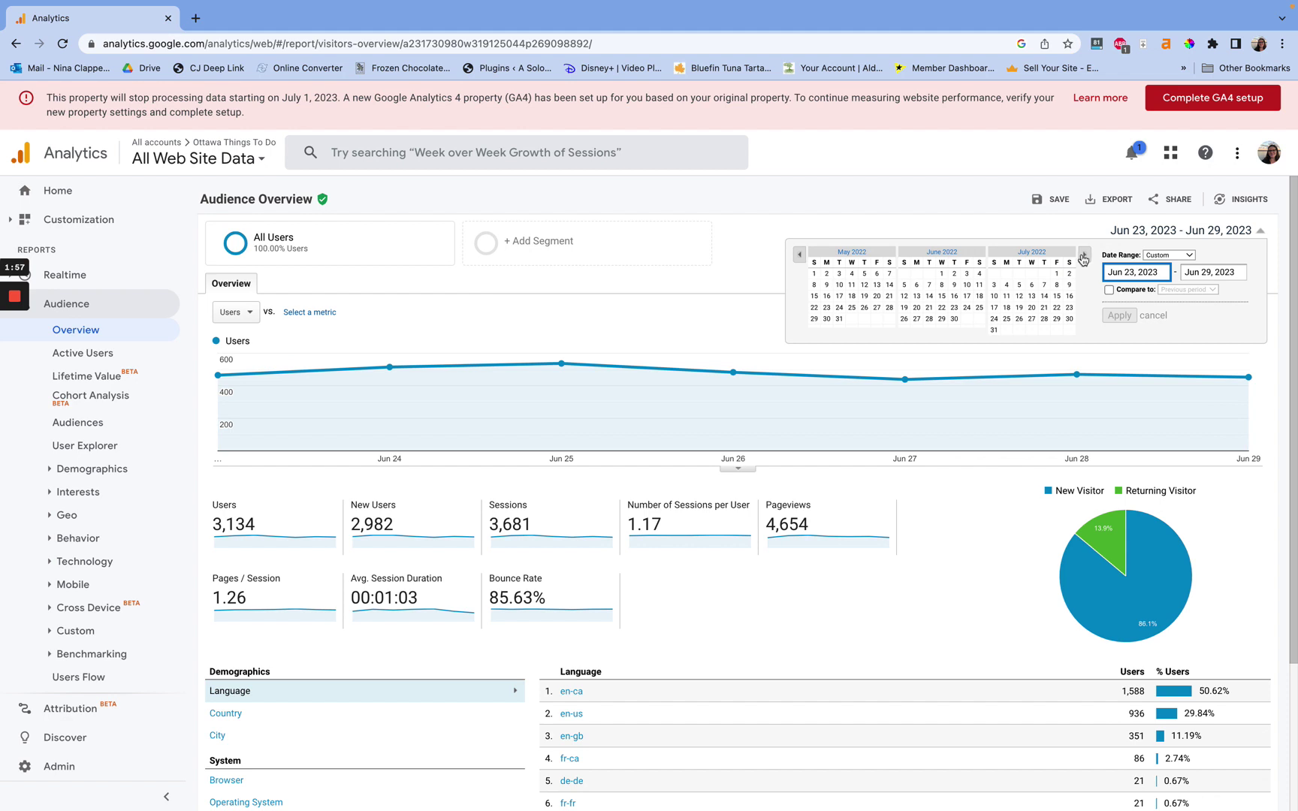
click(942, 276)
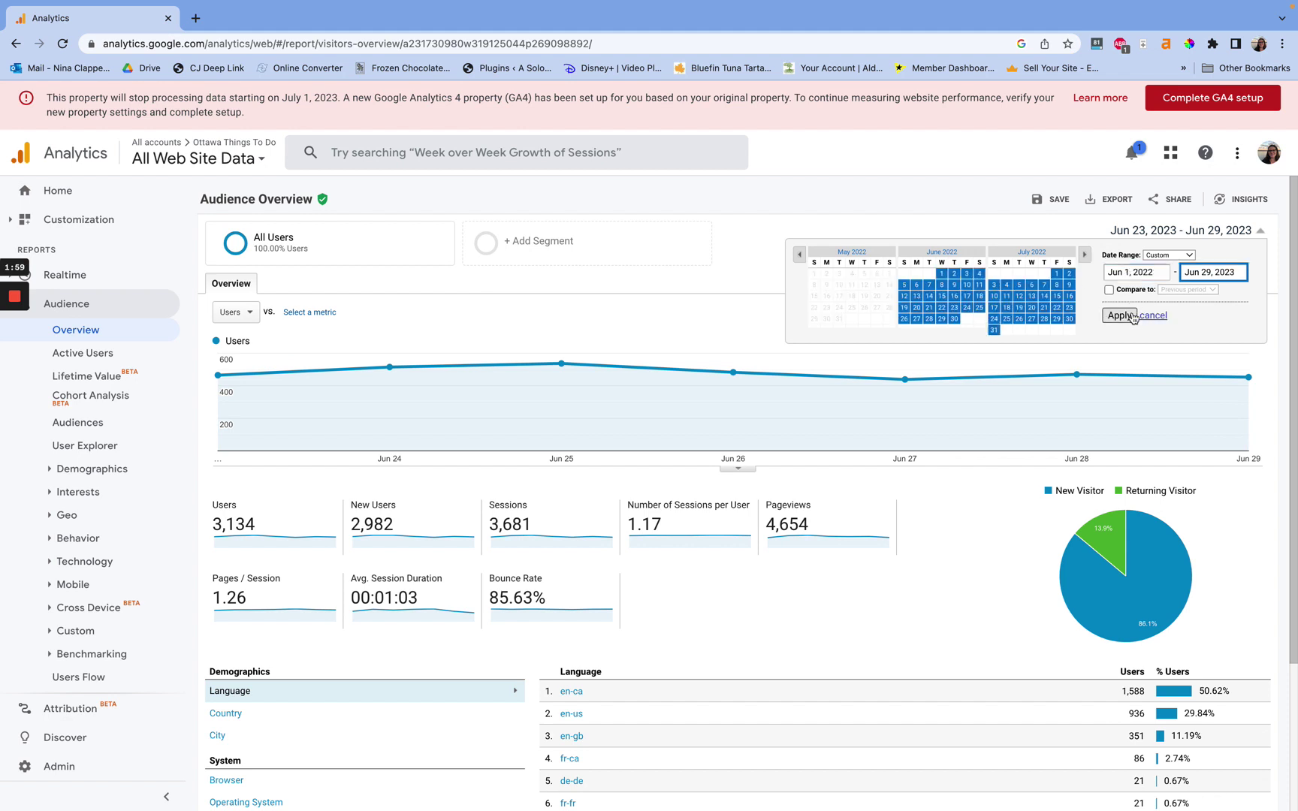
click(800, 255)
click(800, 255)
click(800, 255)
click(800, 255)
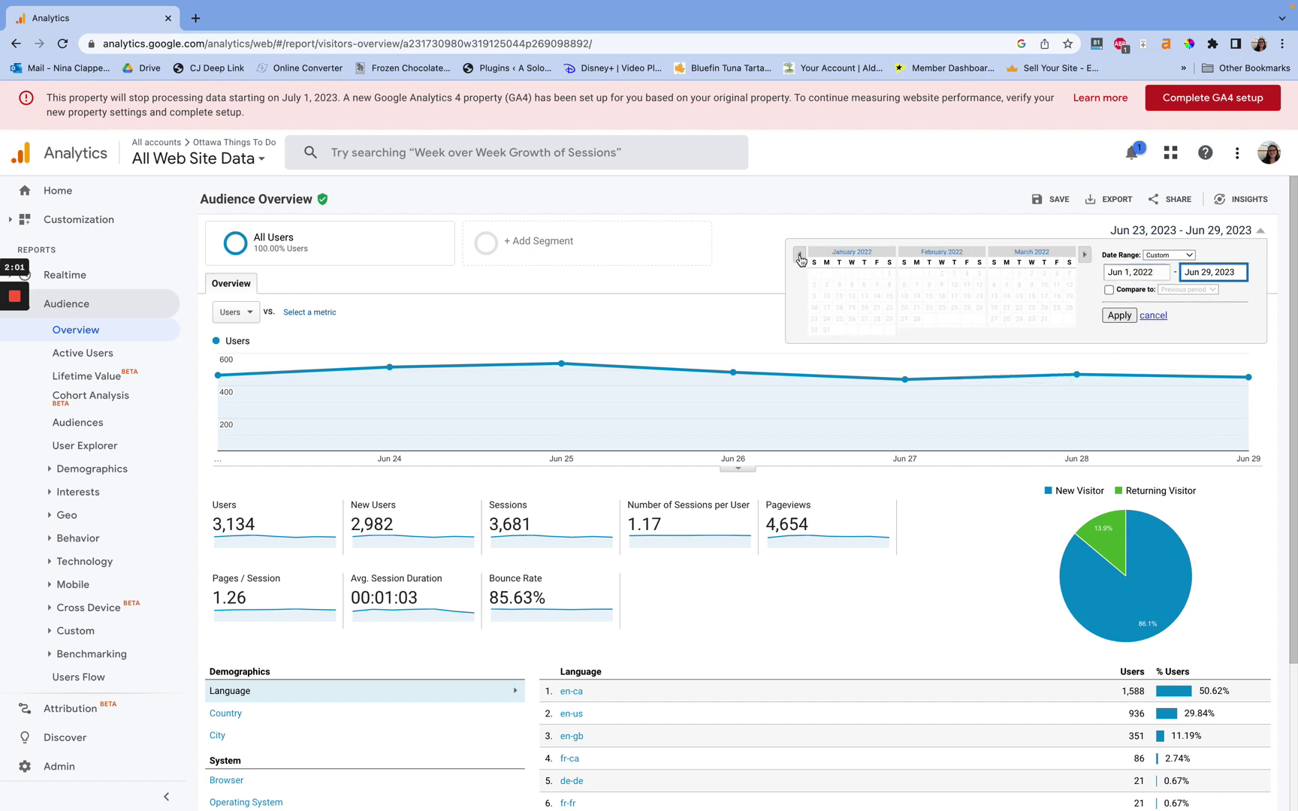
click(1119, 315)
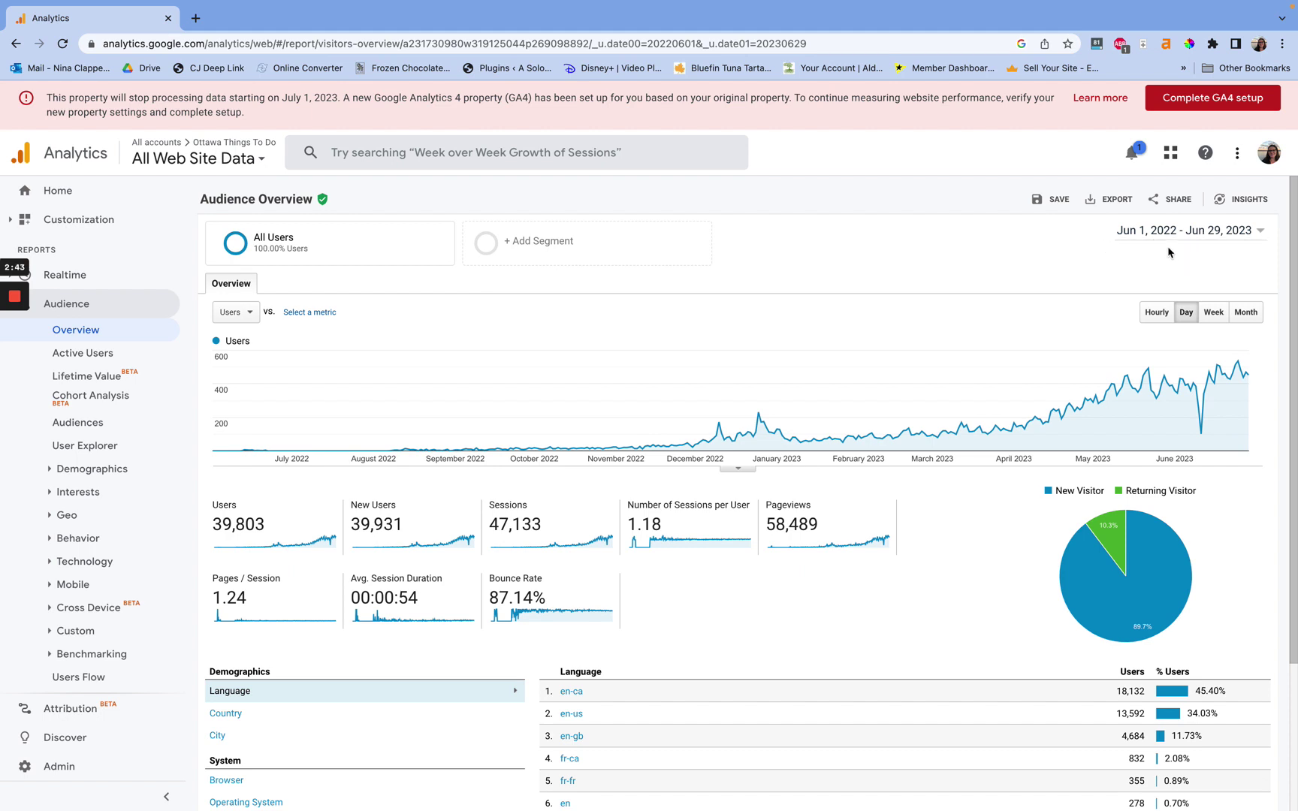
Export the Audience Overview report to Google Sheets.
scroll(1082, 256, down, 3)
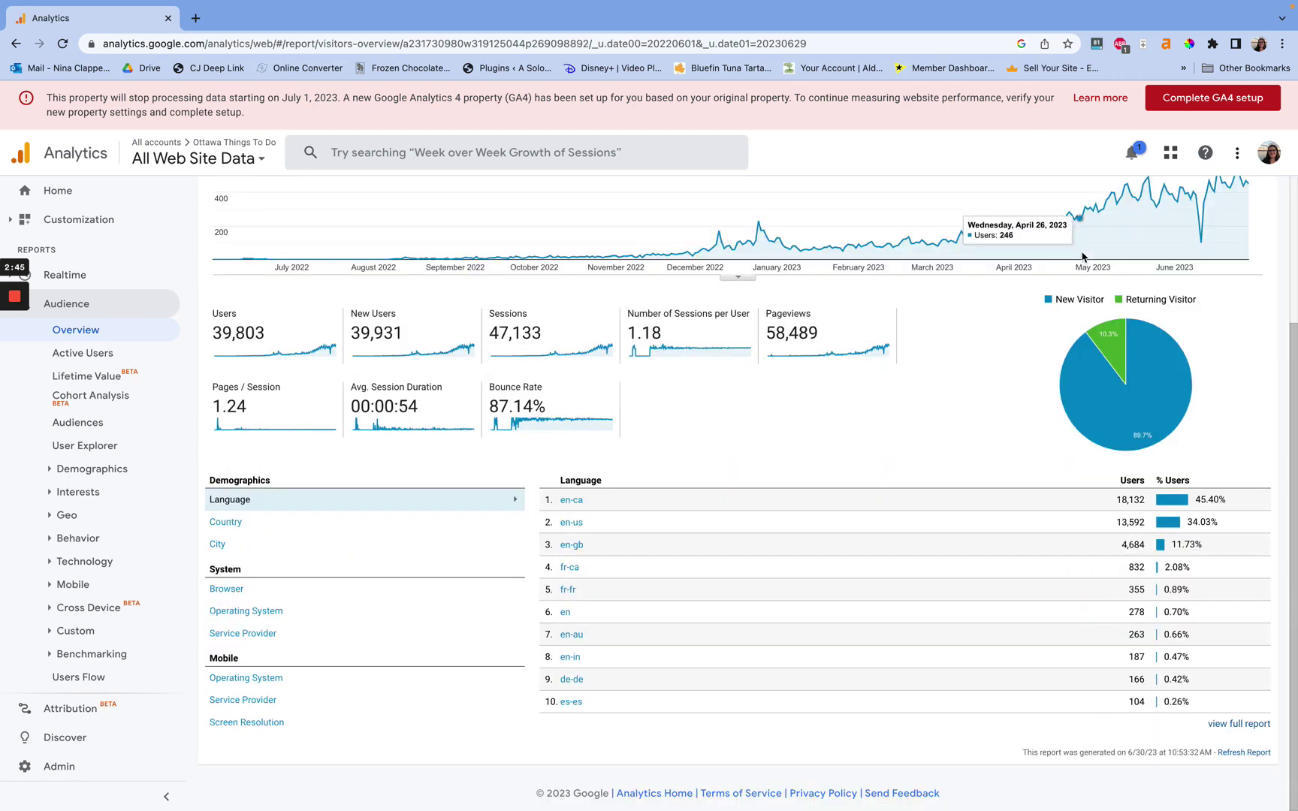
scroll(1082, 255, up, 3)
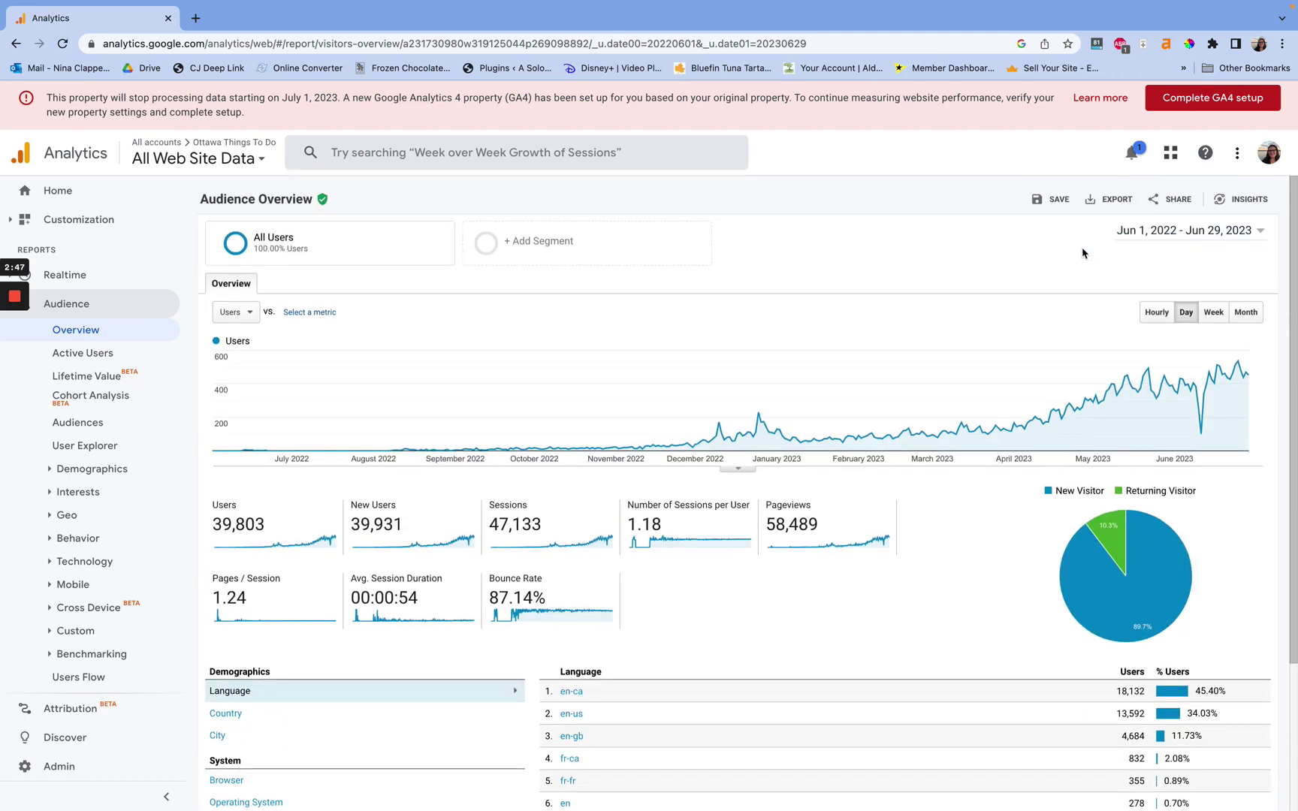
click(1130, 211)
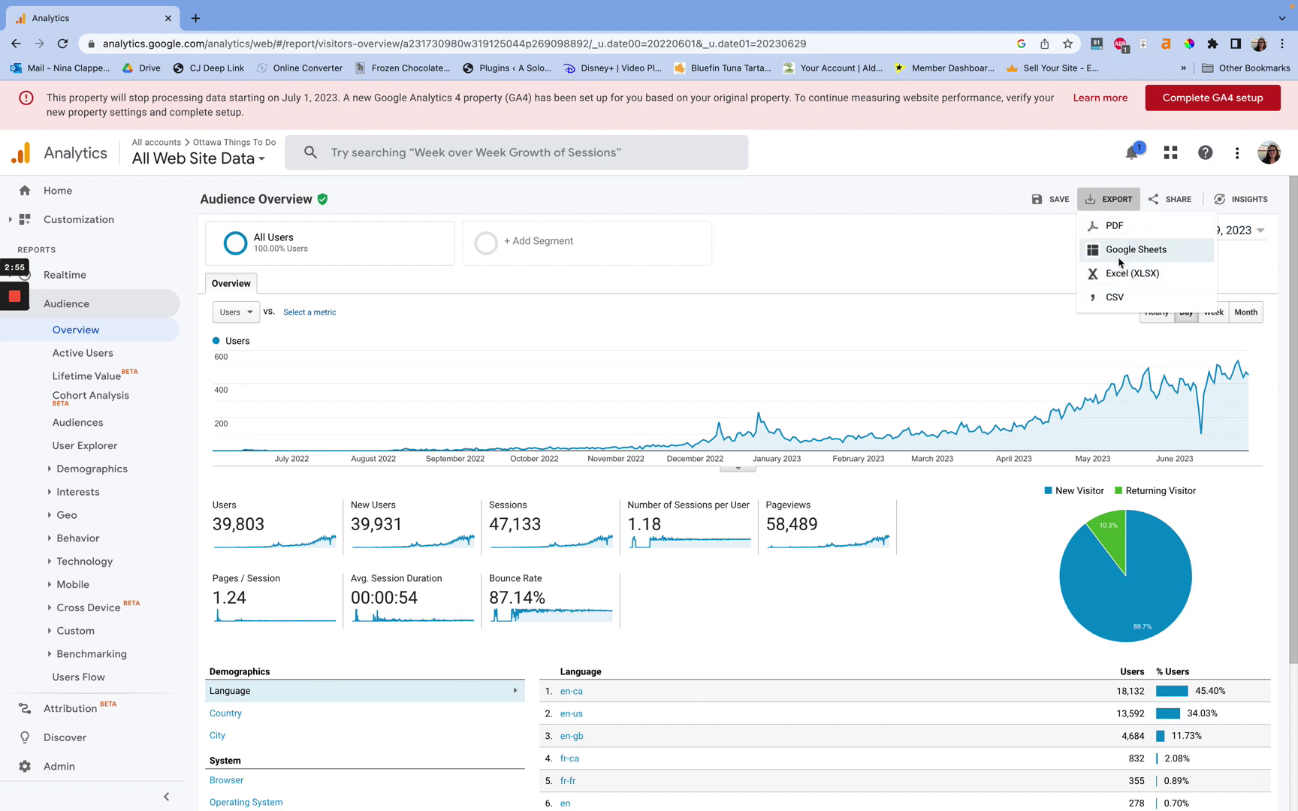
click(1119, 262)
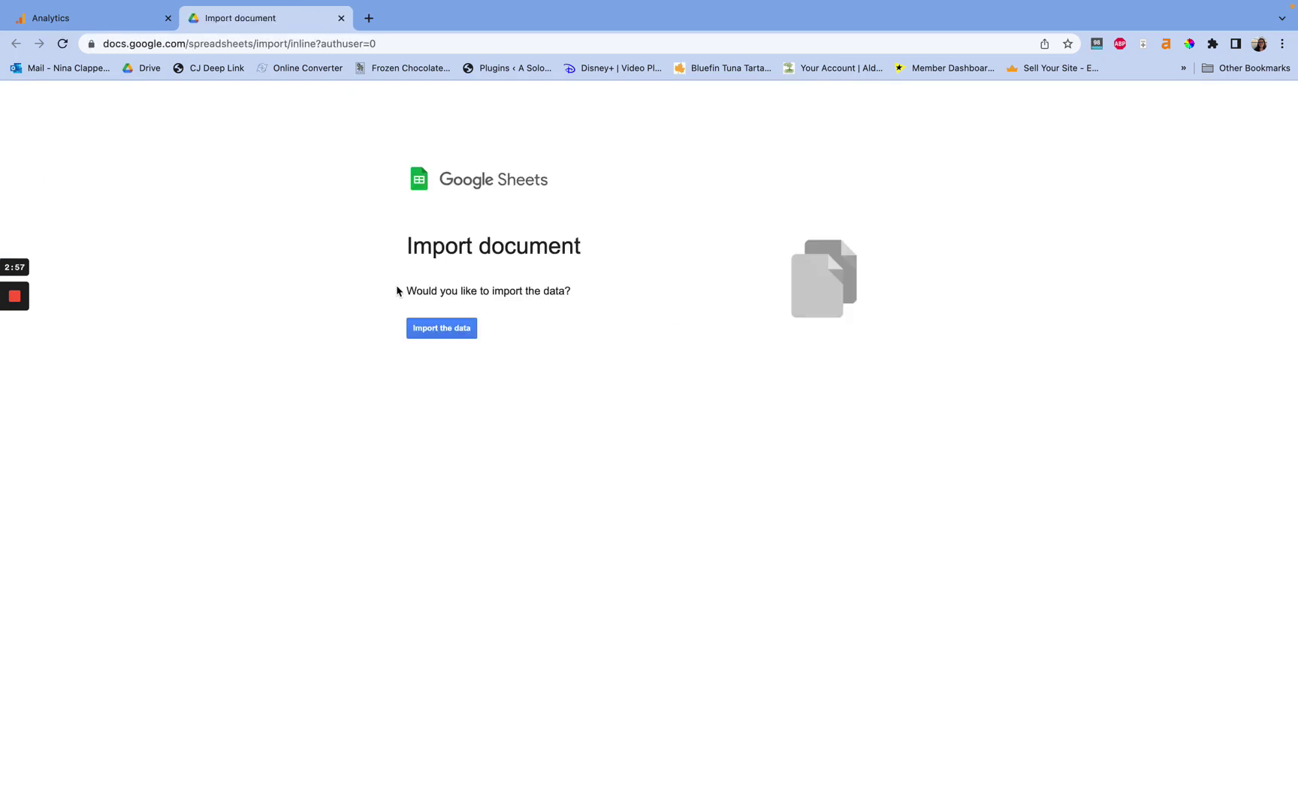
Import the export as the visitors-overview sheet and scroll through daily Users from 6/1/22.
click(434, 327)
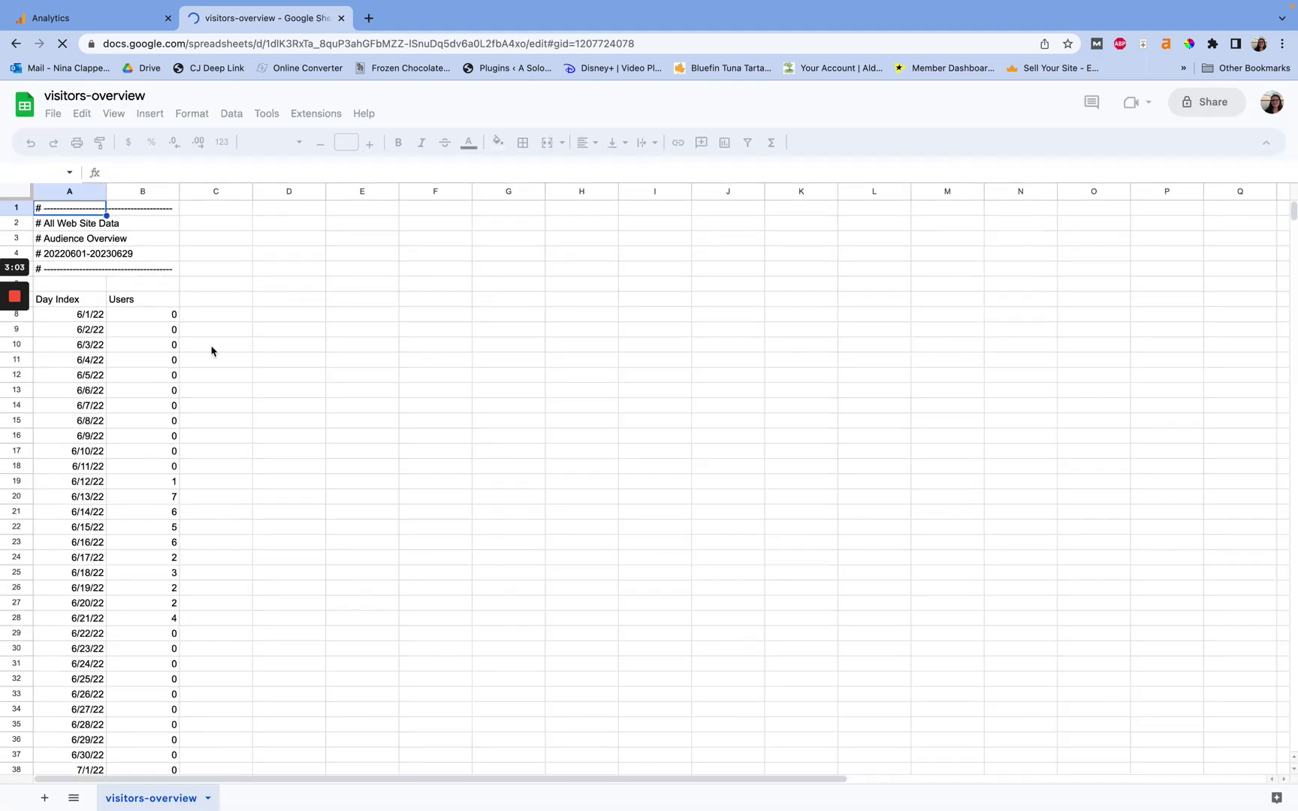
click(118, 329)
scroll(117, 328, down, 3)
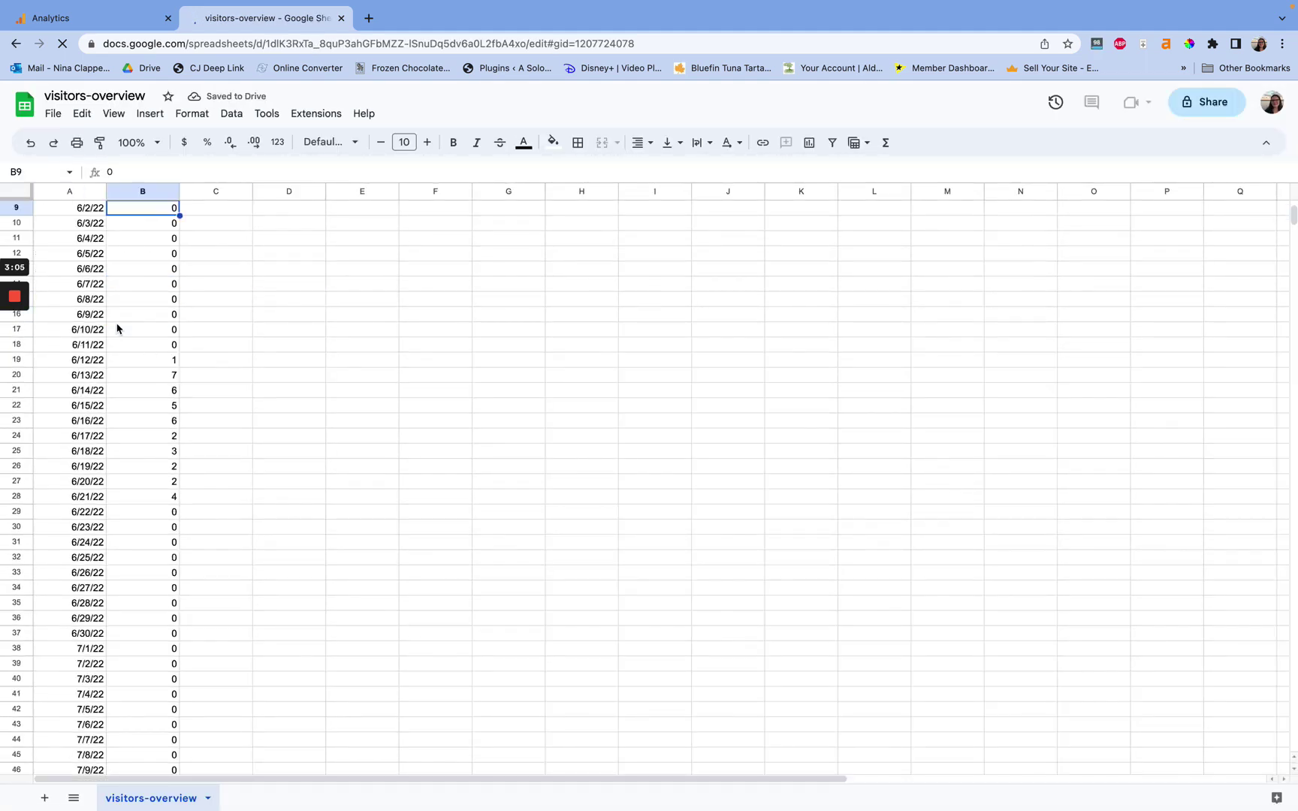
scroll(117, 330, down, 20)
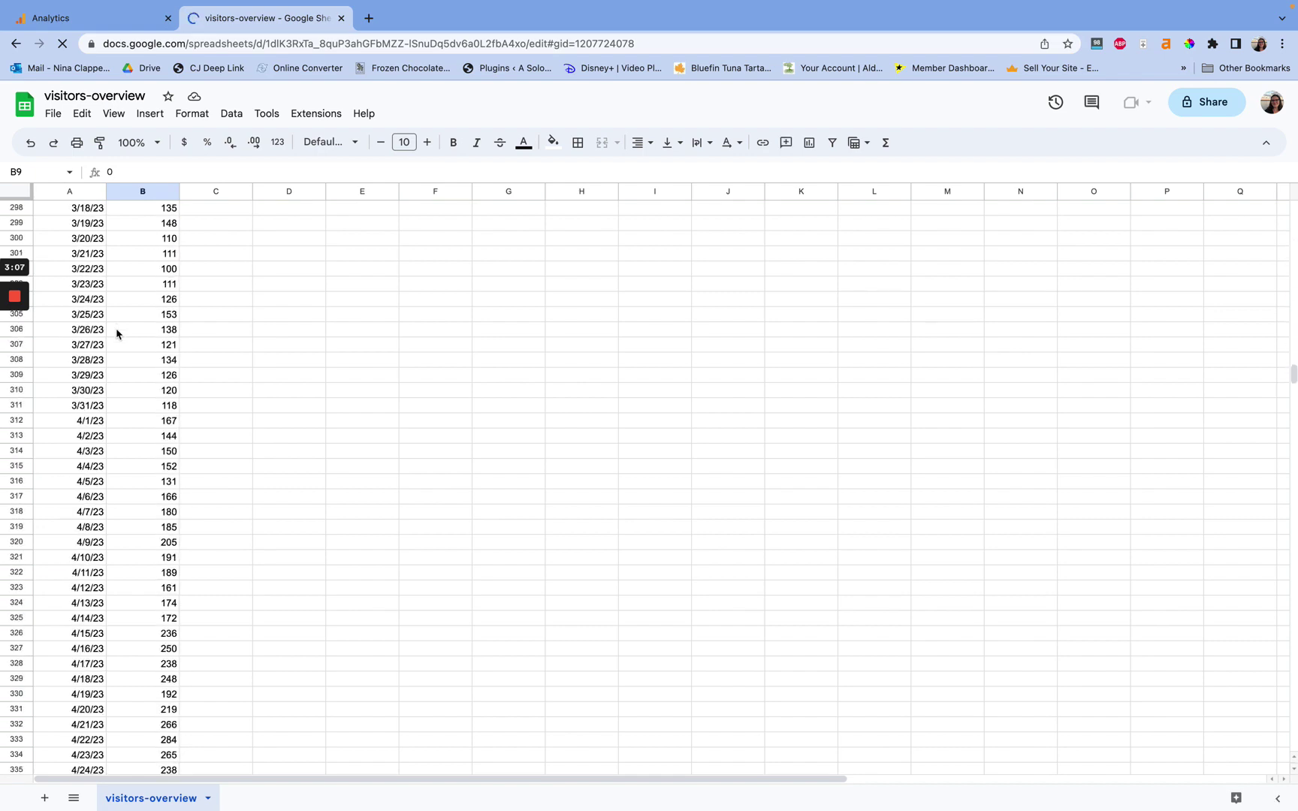
scroll(117, 335, down, 8)
scroll(119, 342, up, 20)
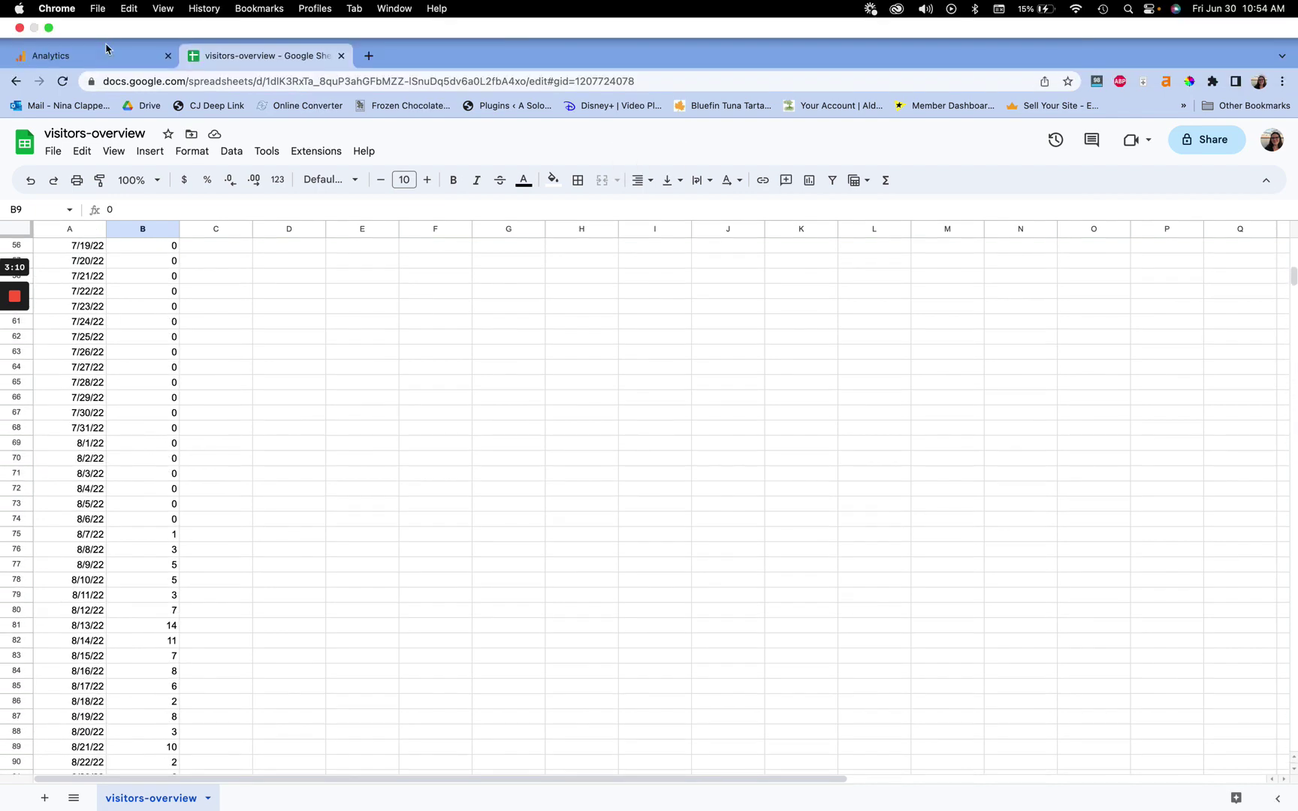
Back in Analytics, chart Pageviews instead of Users and compare it against Sessions.
click(109, 54)
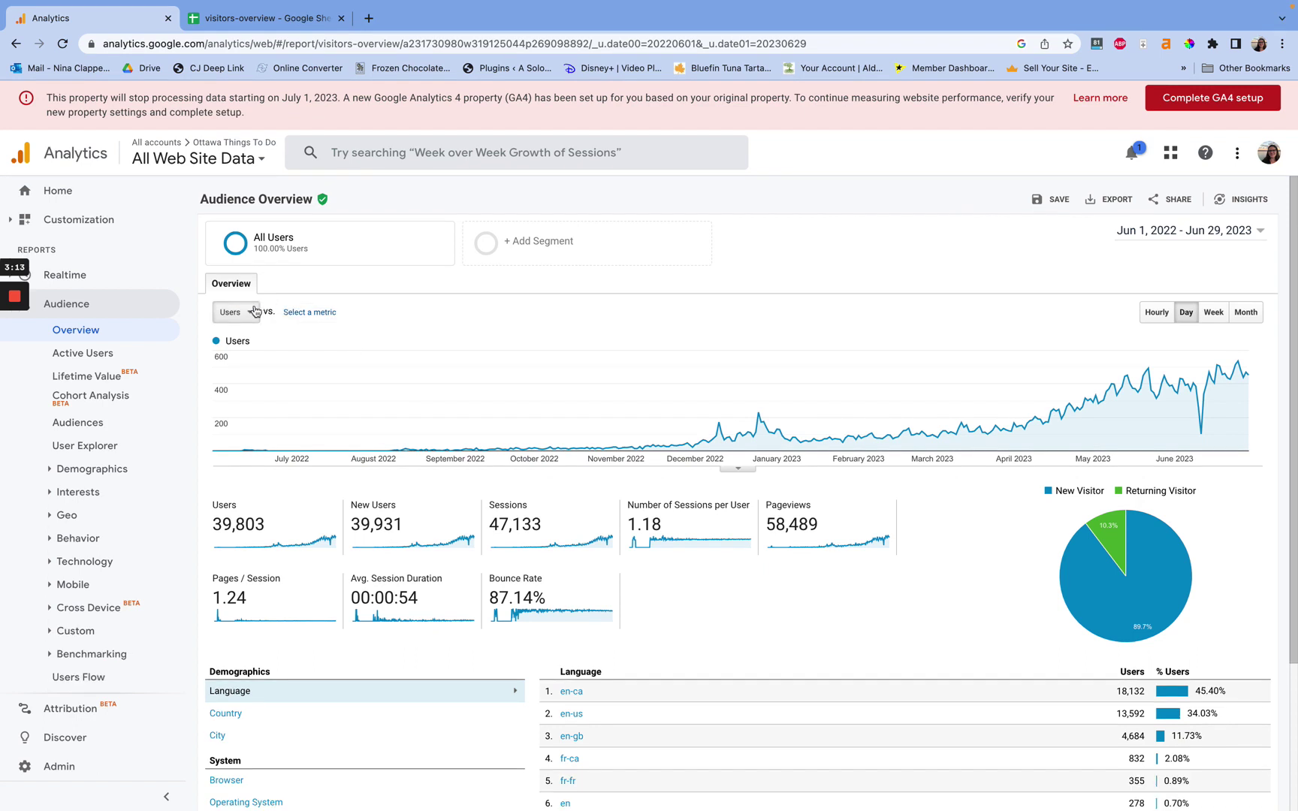
click(255, 312)
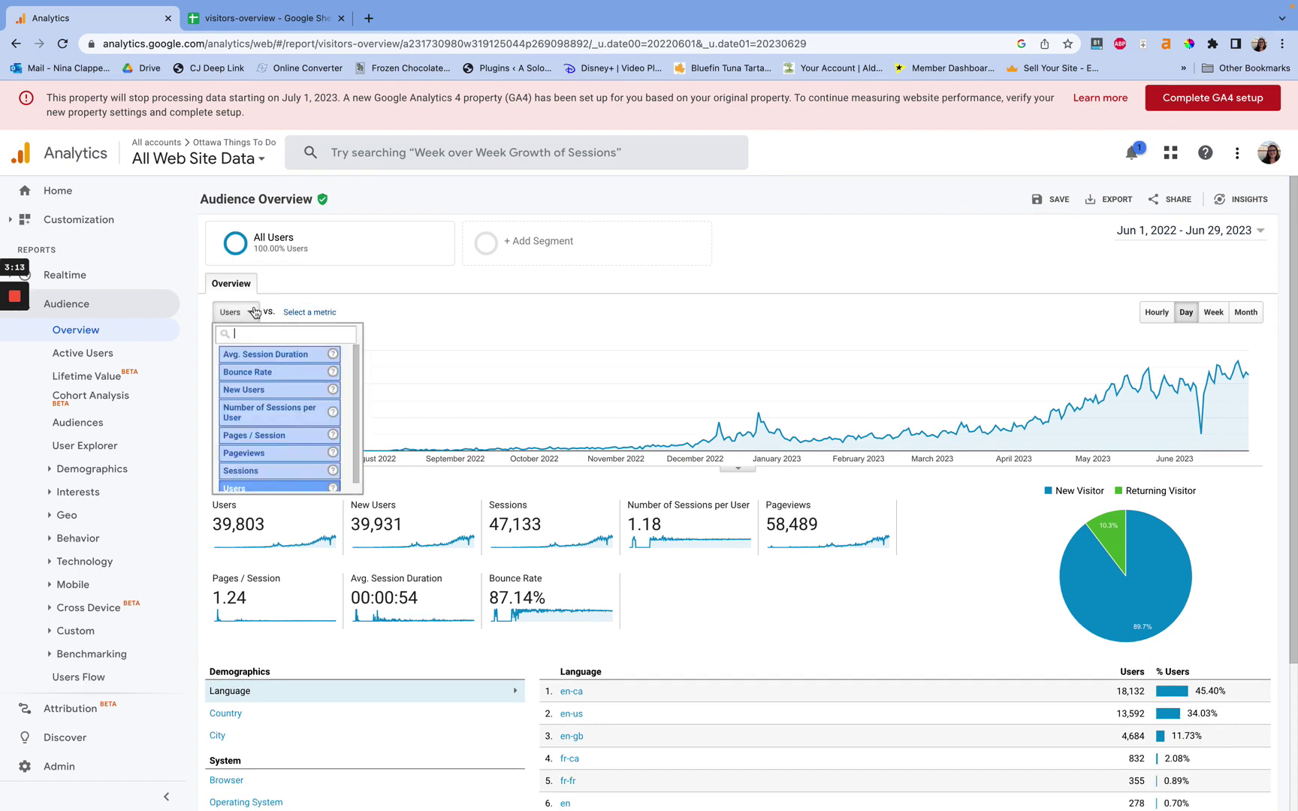
scroll(266, 405, down, 1)
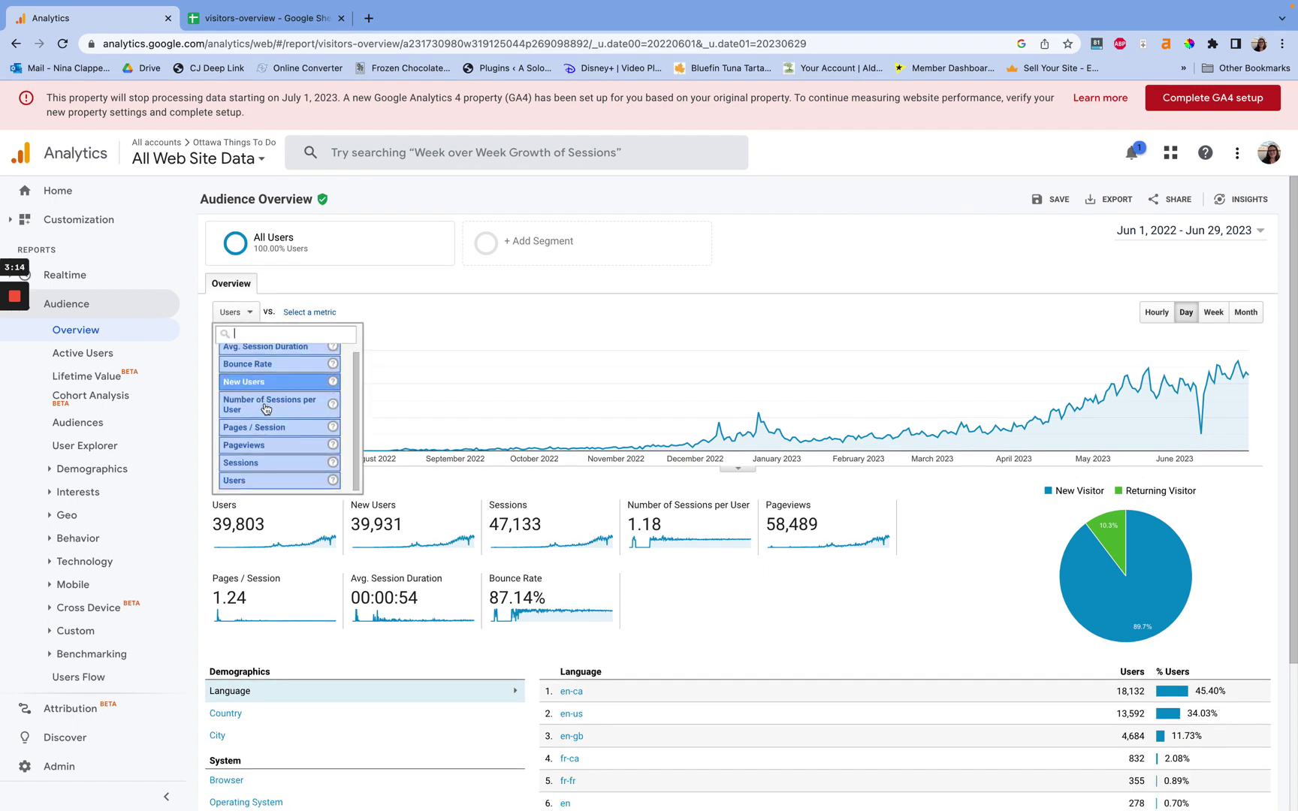
click(255, 446)
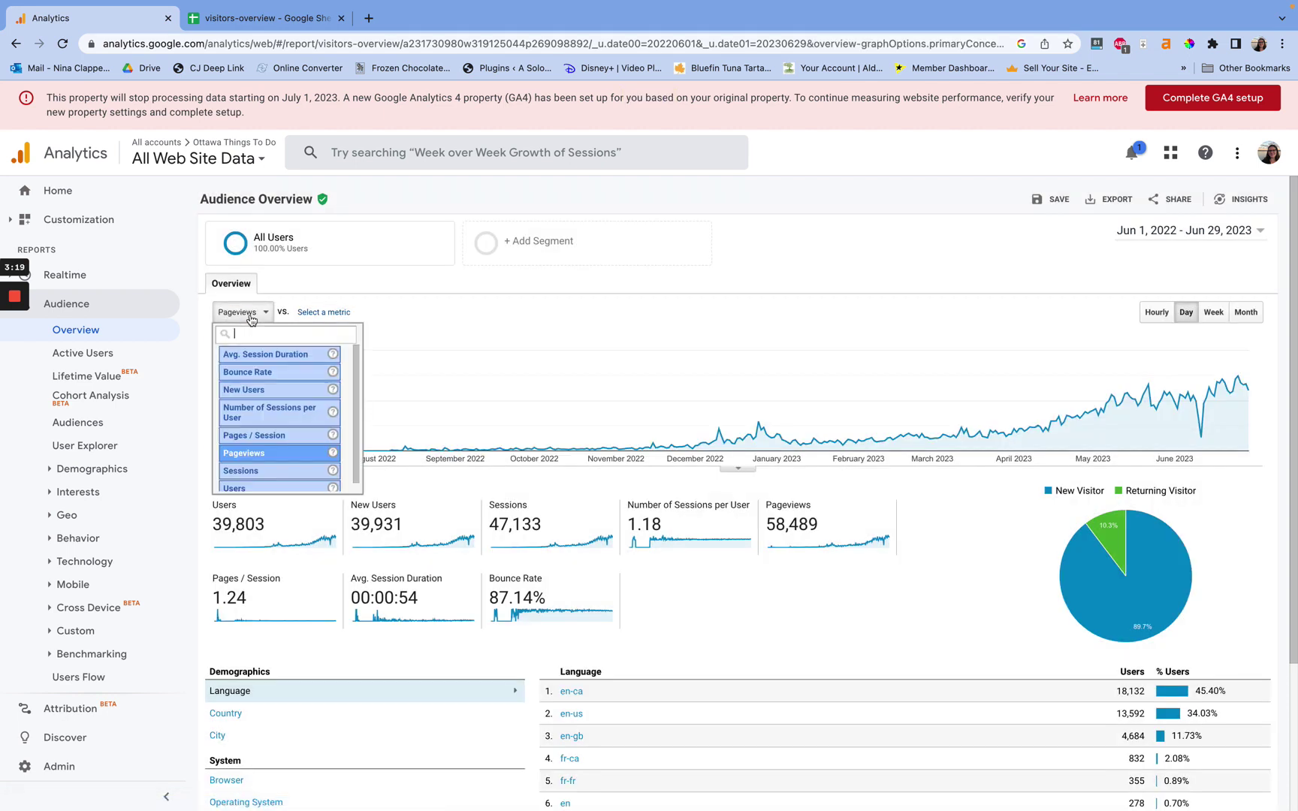
click(425, 346)
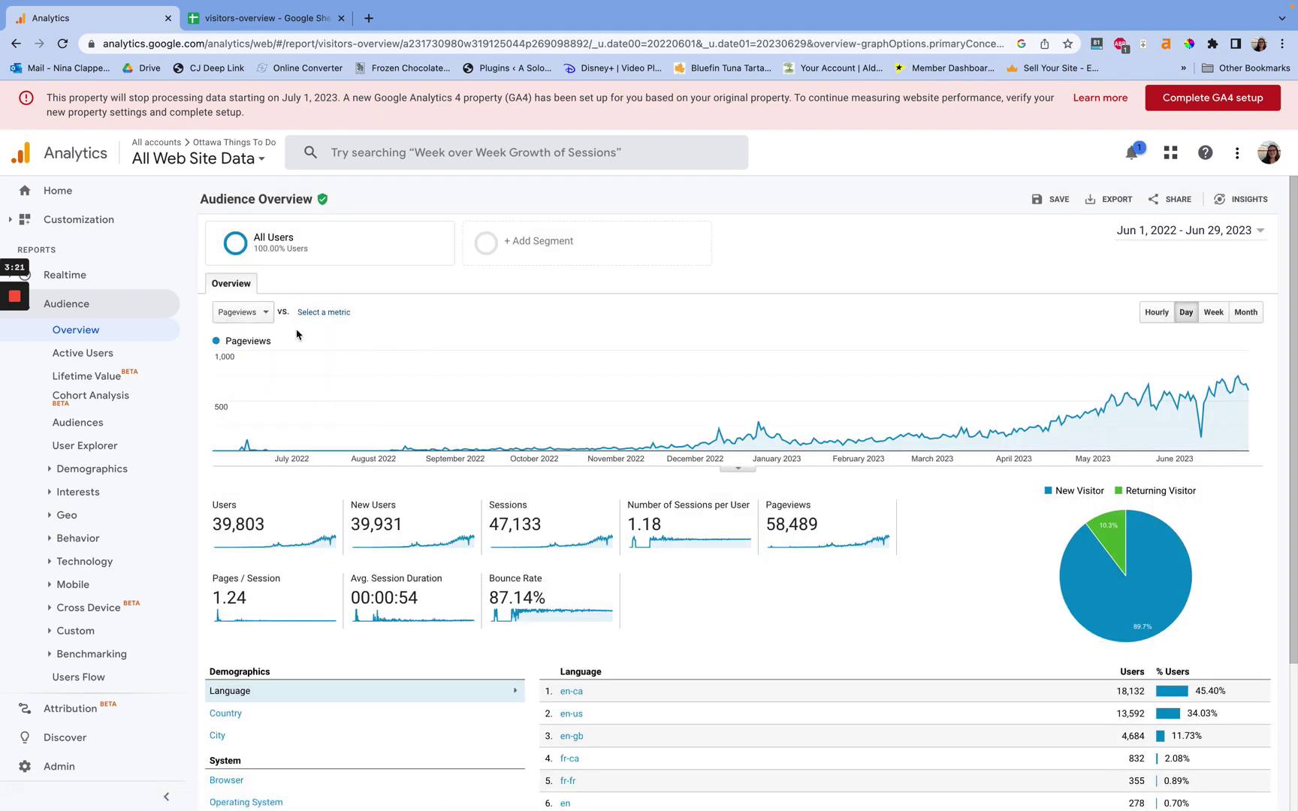
click(324, 312)
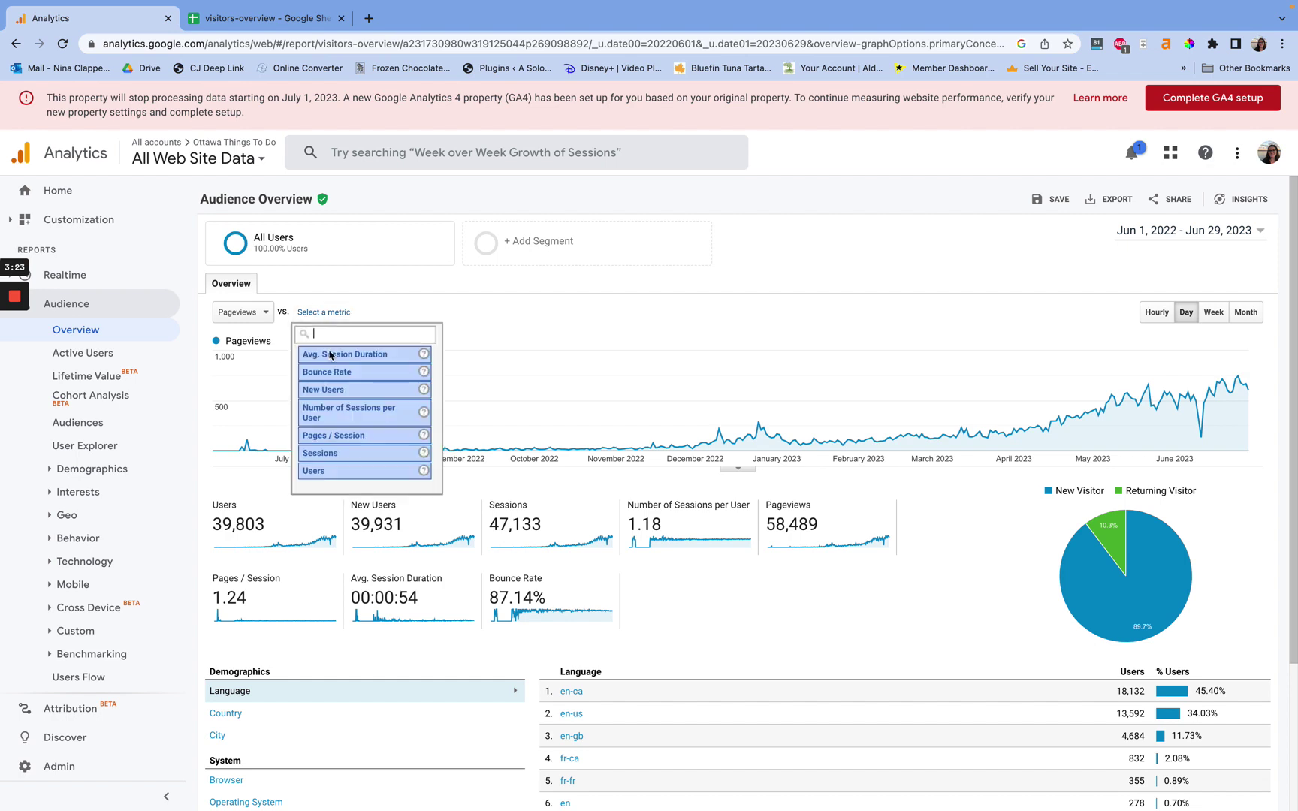
scroll(352, 448, down, 1)
click(349, 420)
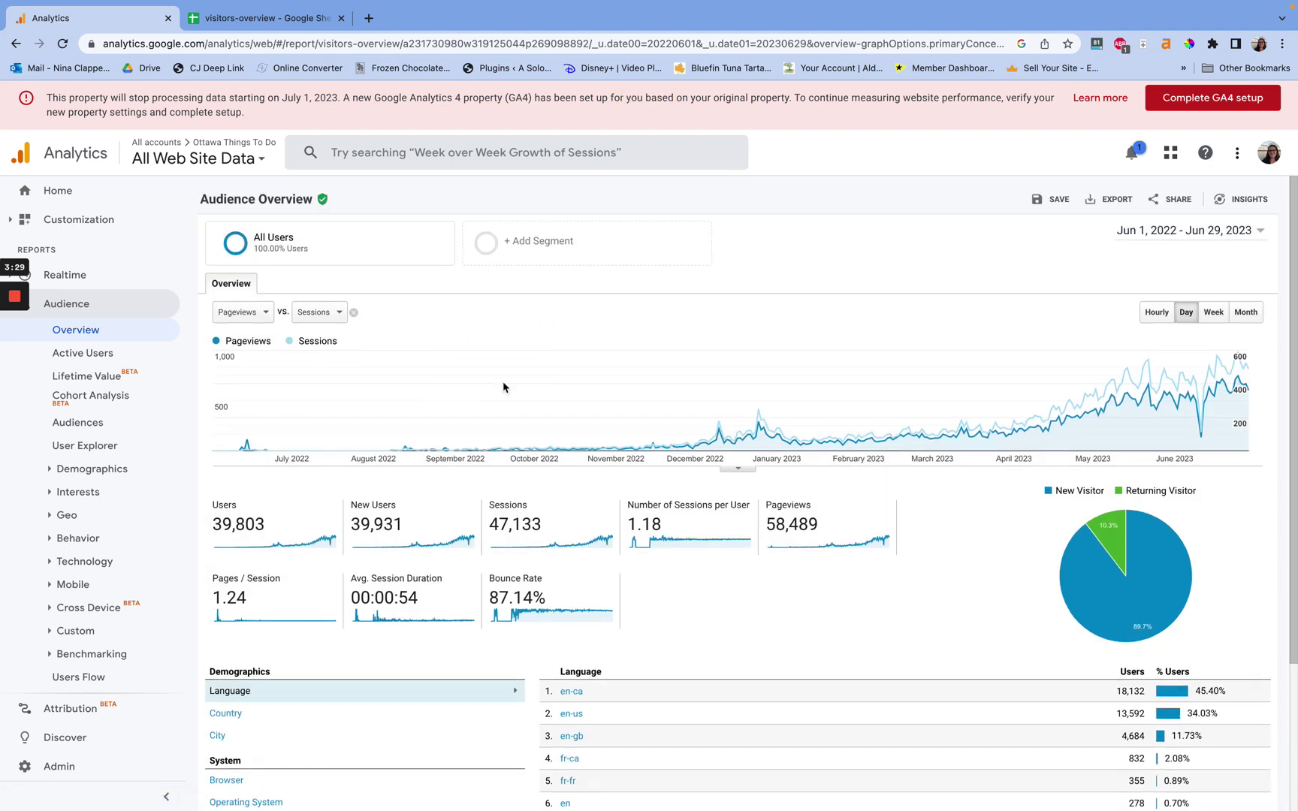
click(1119, 204)
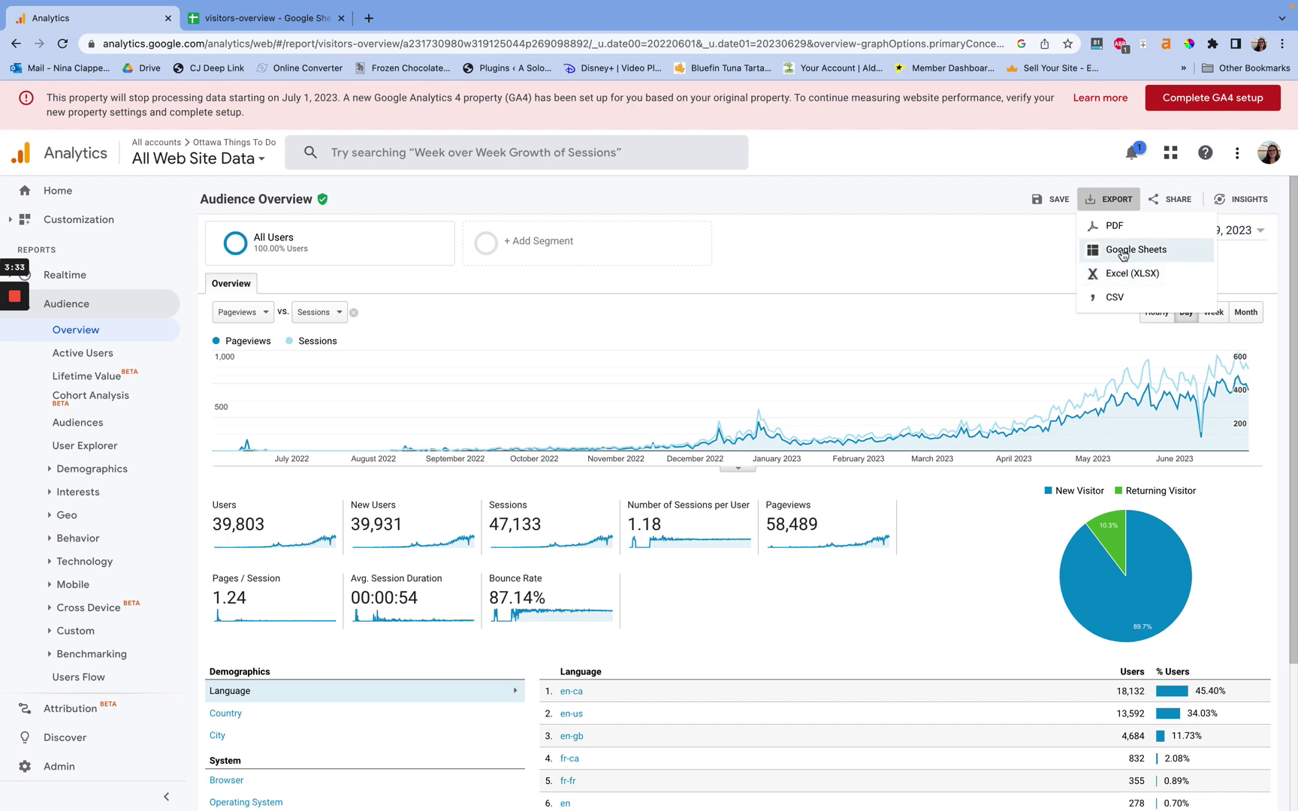
Export the Pageviews-vs-Sessions report to a new visitors-overview sheet and scroll its daily values.
click(1123, 251)
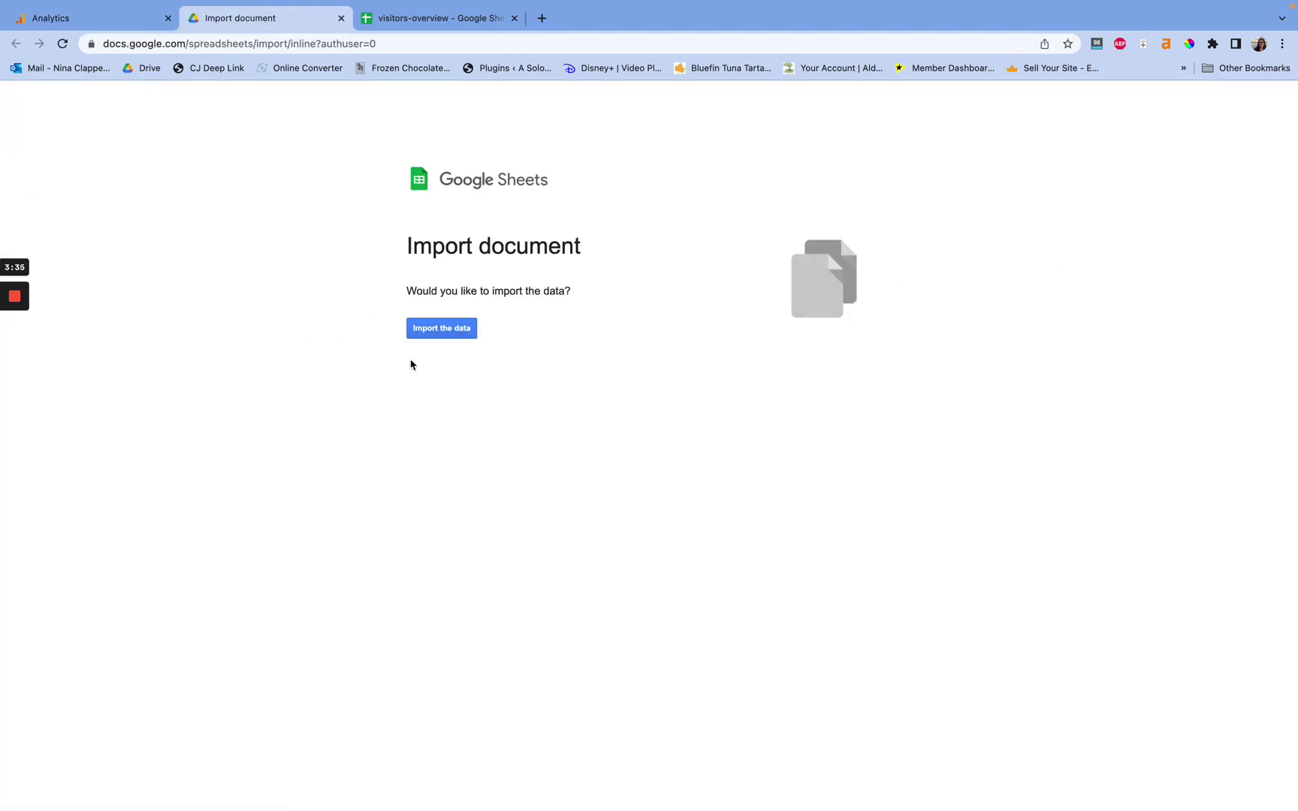
click(432, 327)
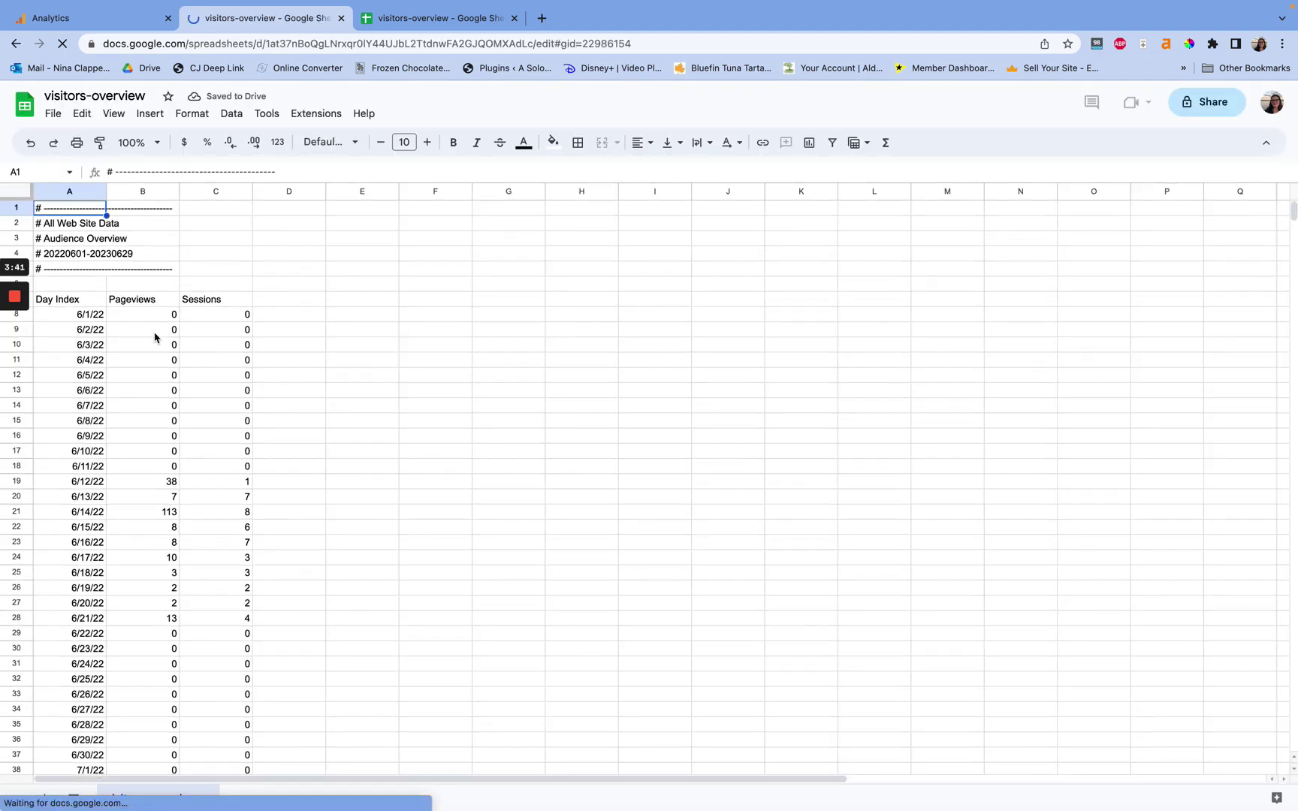
click(146, 314)
click(220, 319)
click(80, 321)
scroll(79, 323, down, 4)
scroll(80, 330, down, 20)
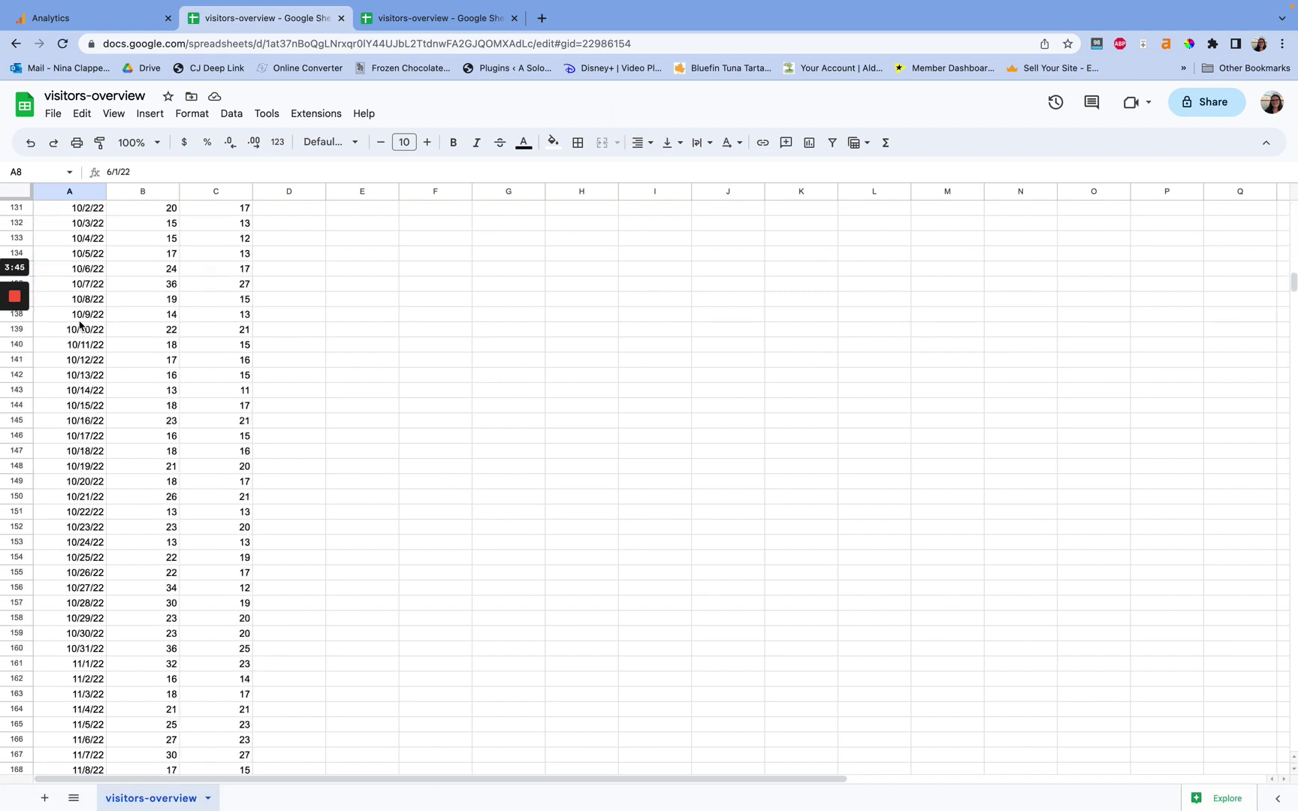
scroll(80, 340, down, 20)
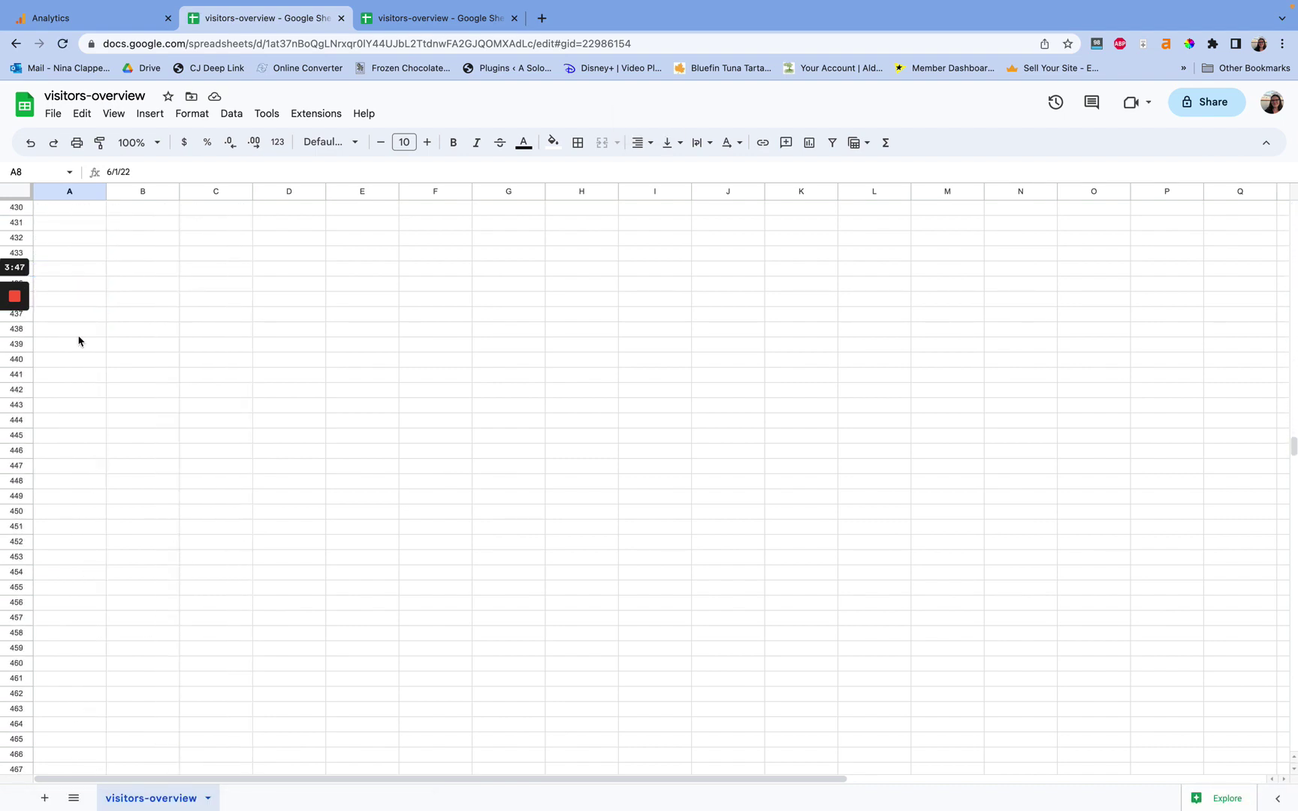
scroll(81, 345, up, 20)
scroll(80, 350, up, 20)
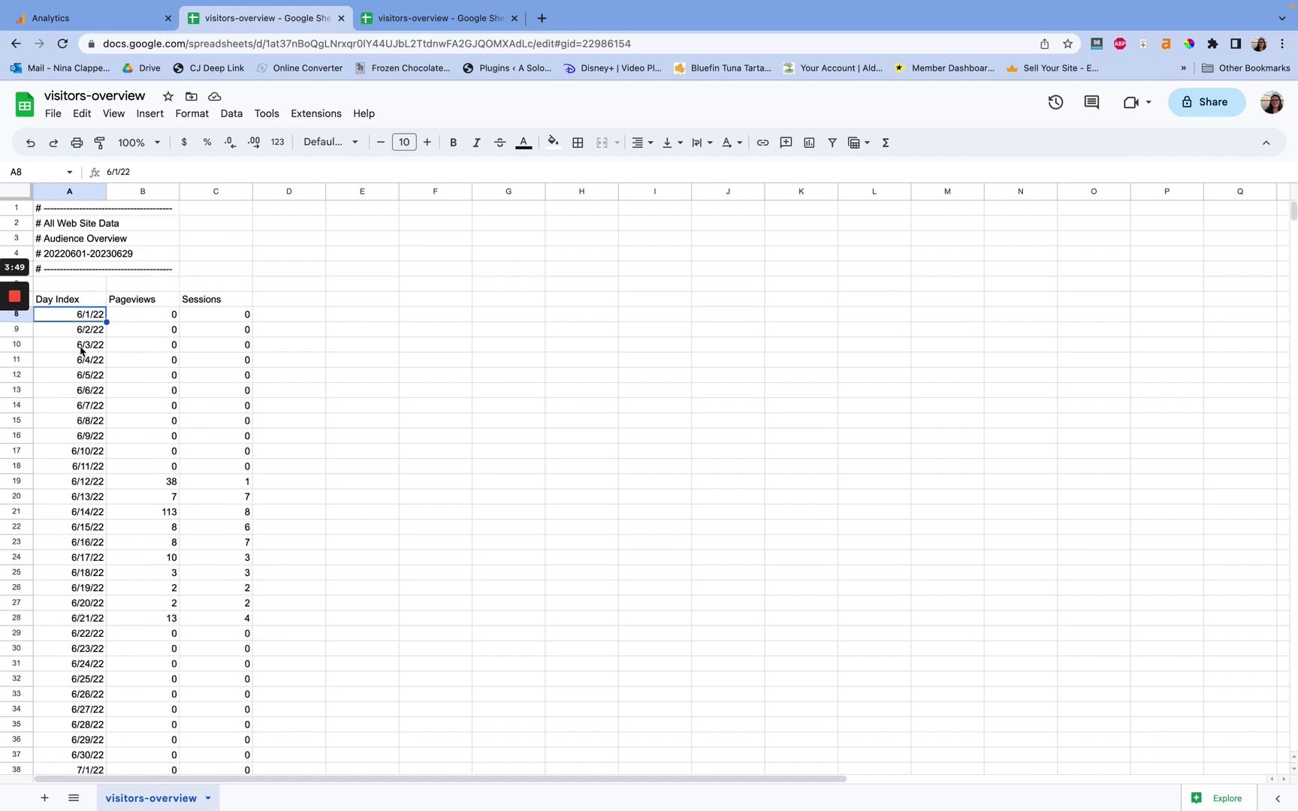
Highlight the June 2022 daily date and metric rows, then return to Analytics.
click(249, 289)
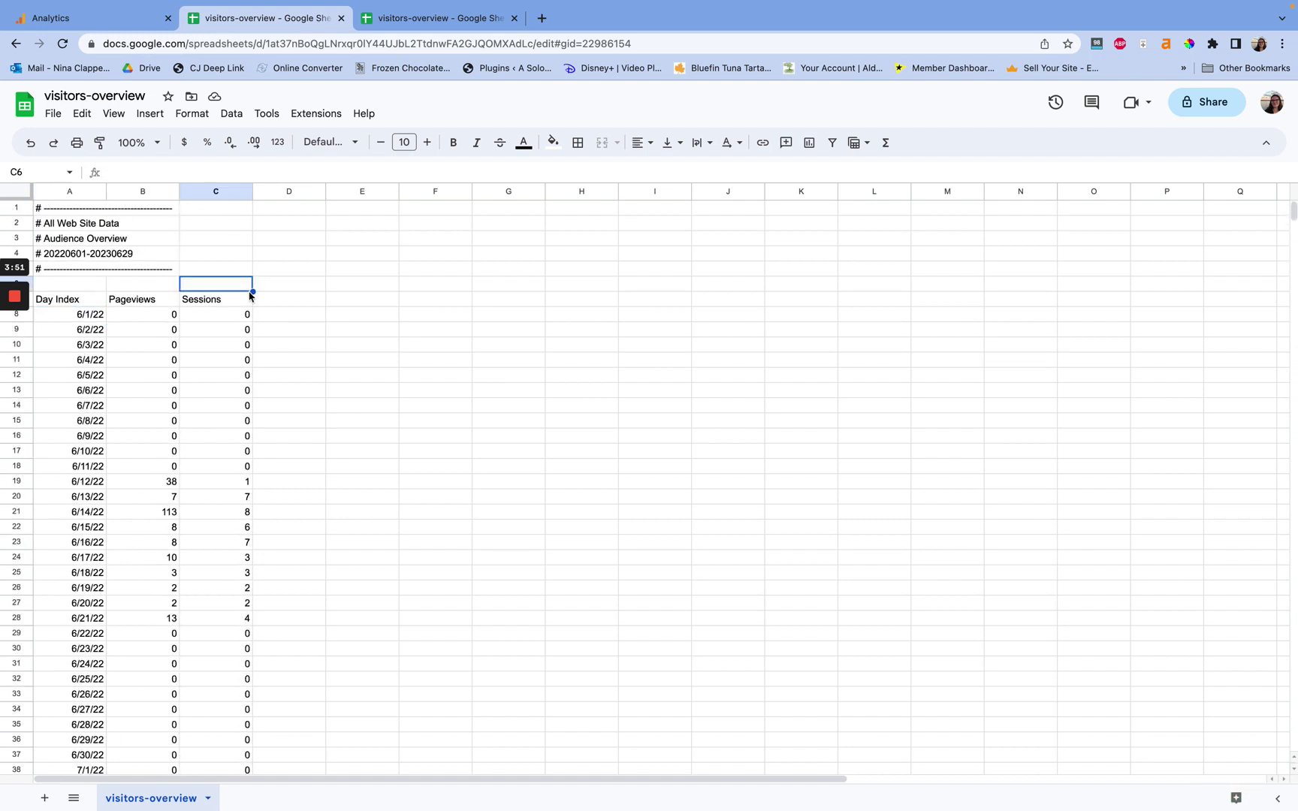
click(85, 321)
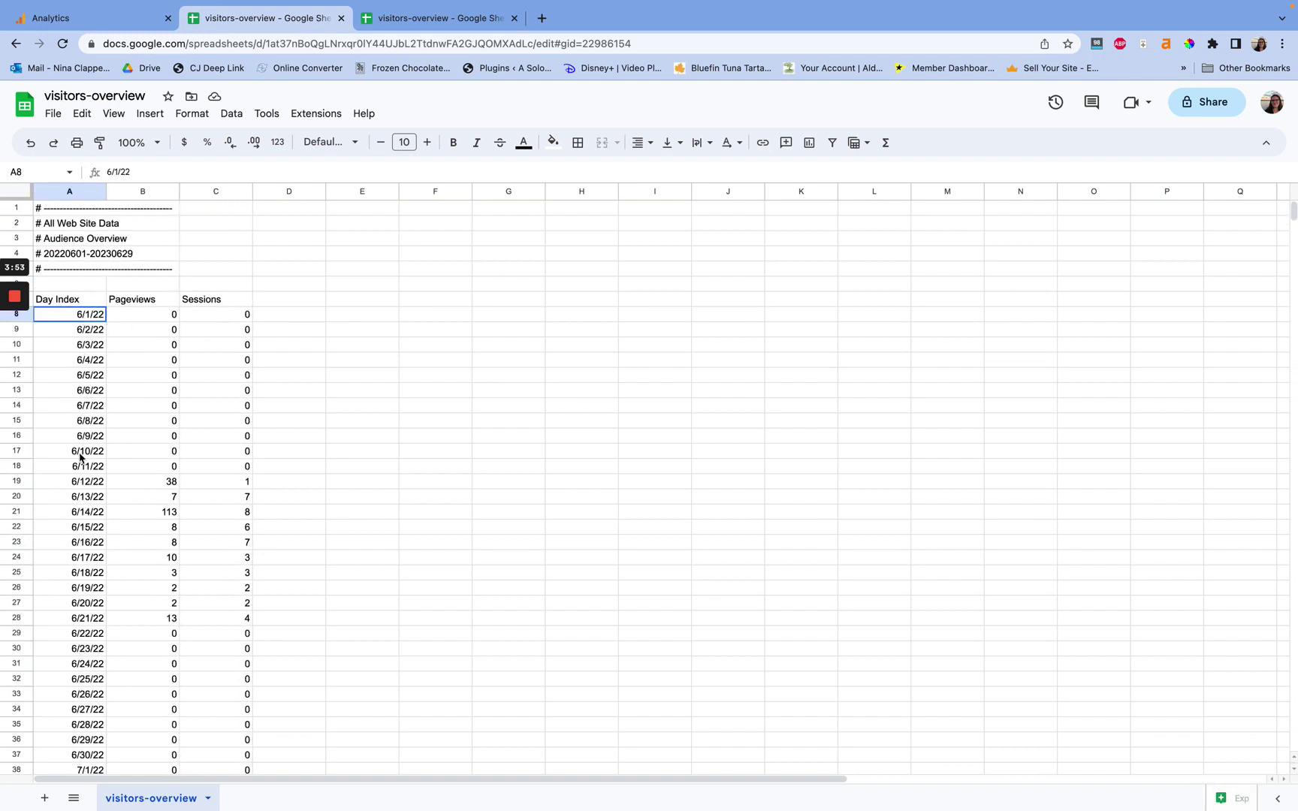
drag(85, 320, 81, 509)
click(102, 558)
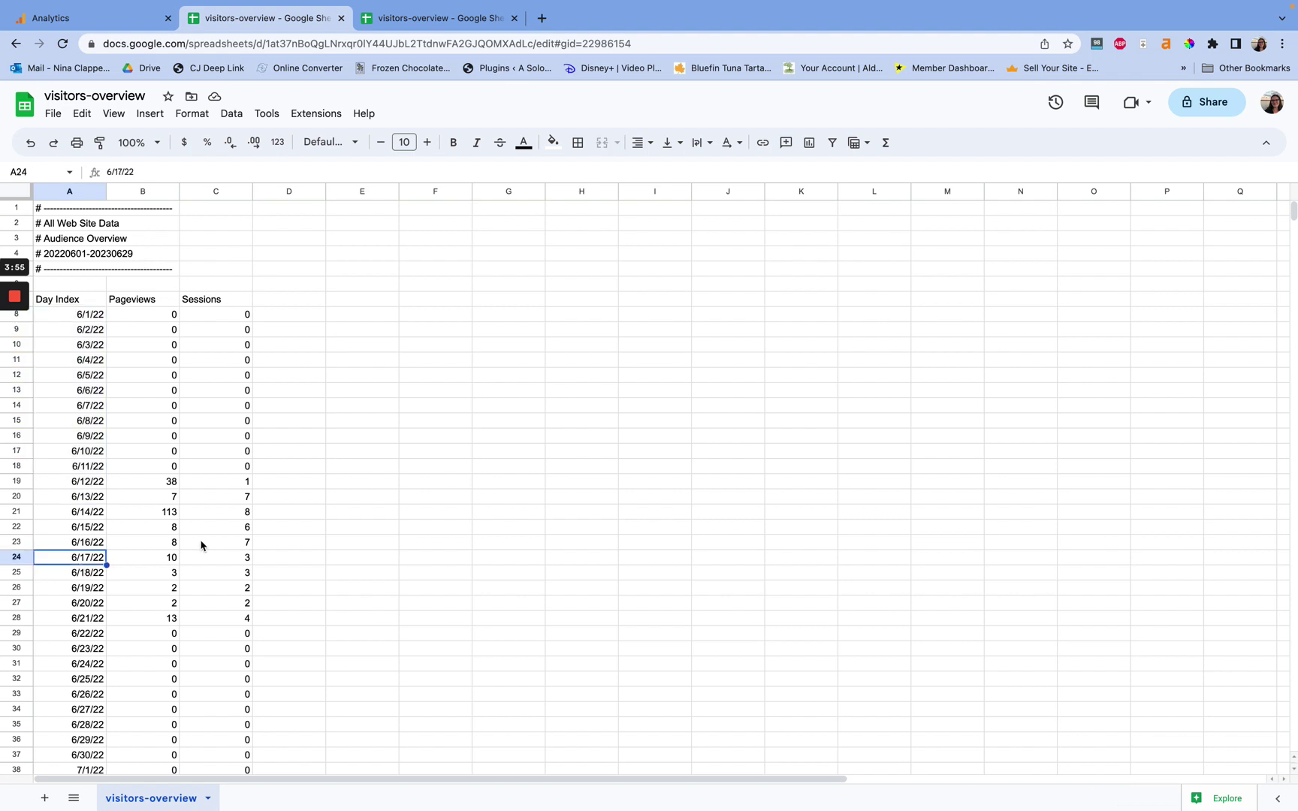
scroll(201, 546, down, 2)
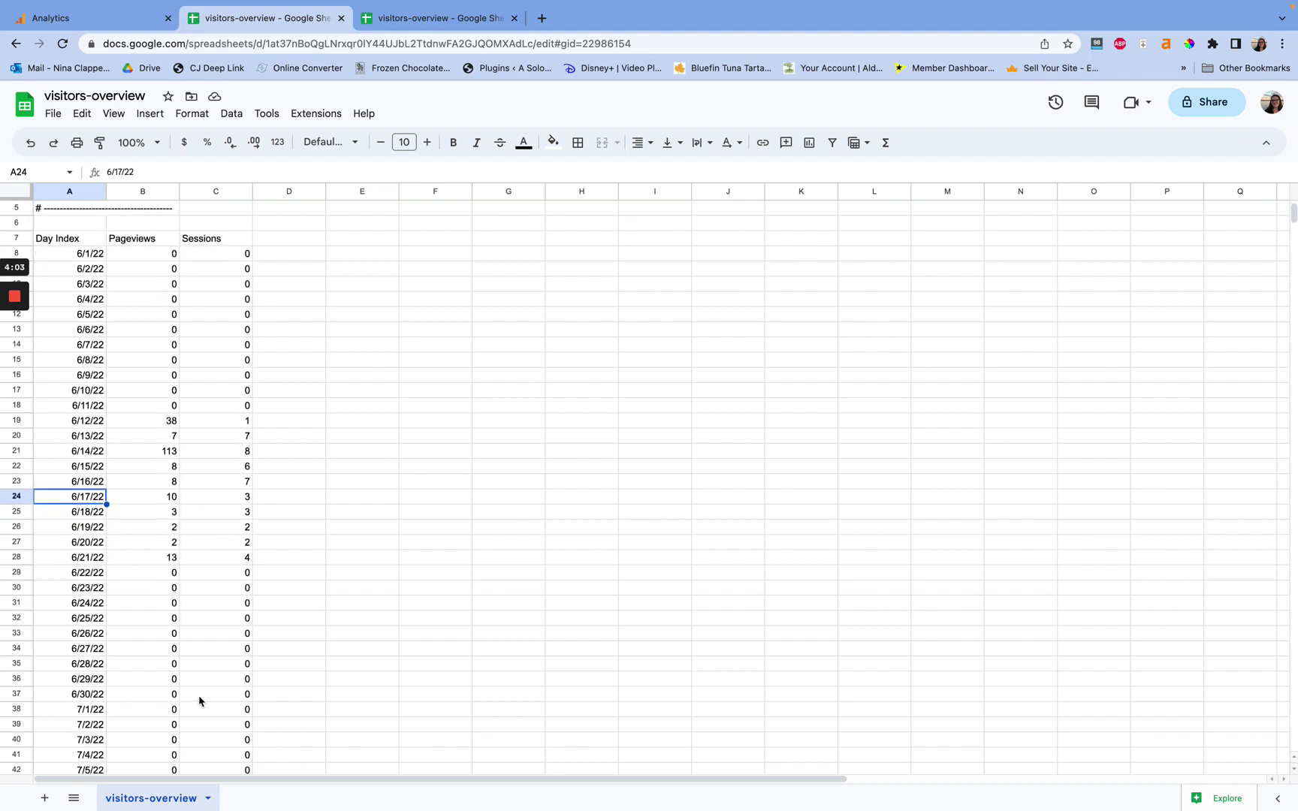
drag(199, 701, 95, 254)
click(92, 258)
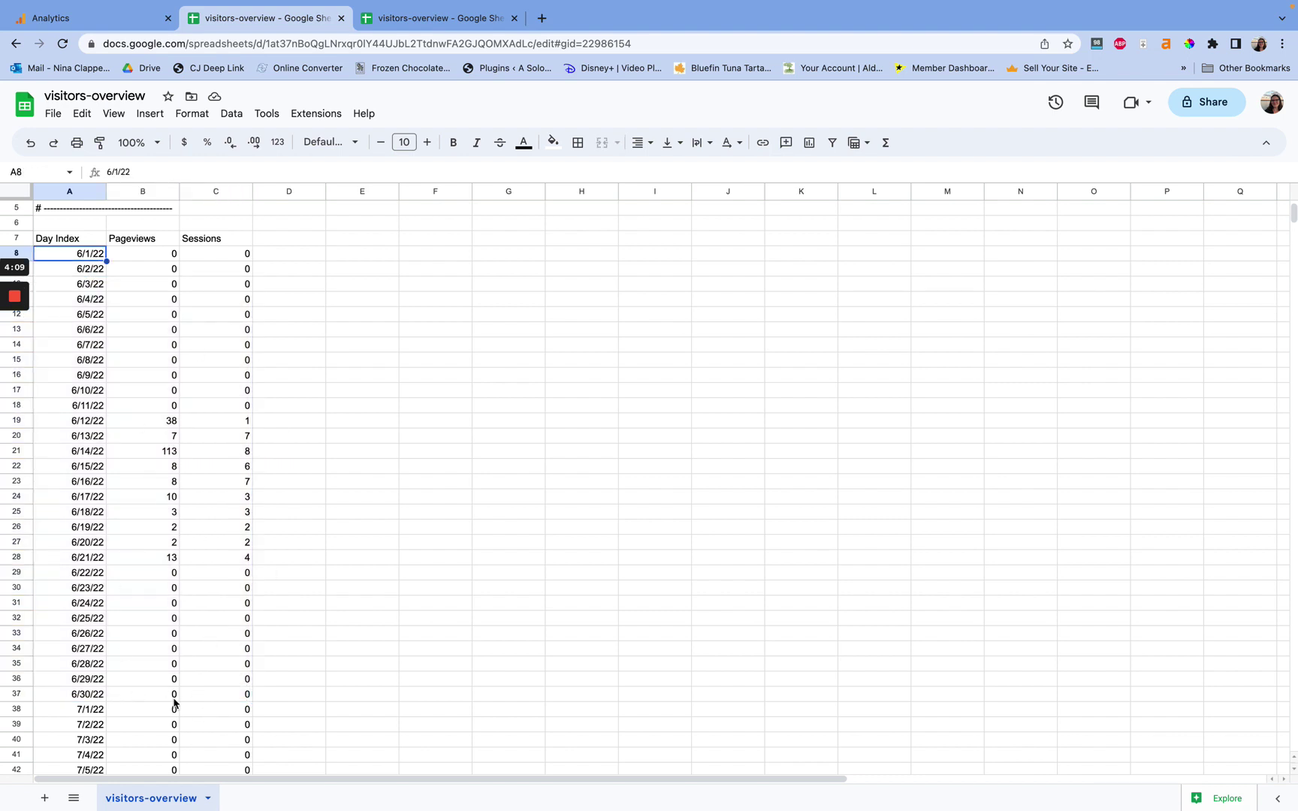
scroll(255, 518, down, 20)
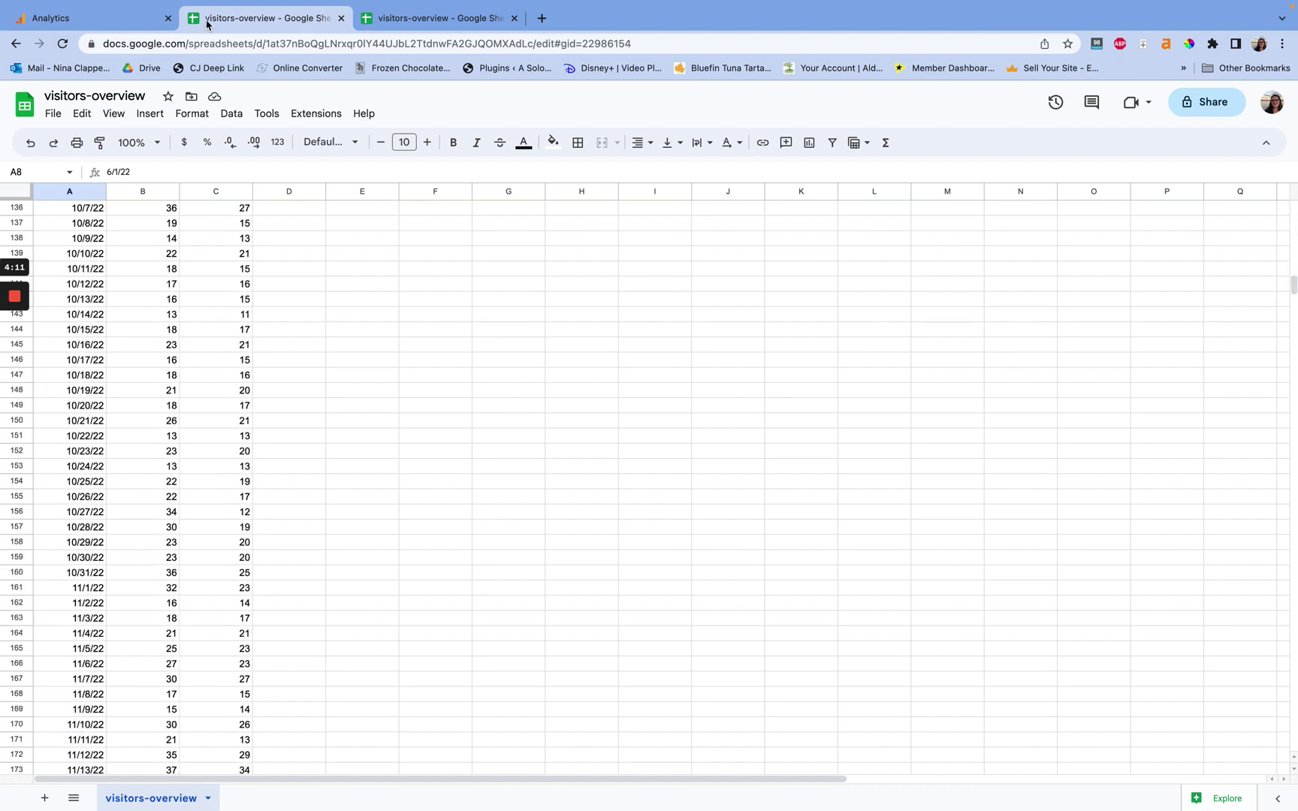
click(98, 18)
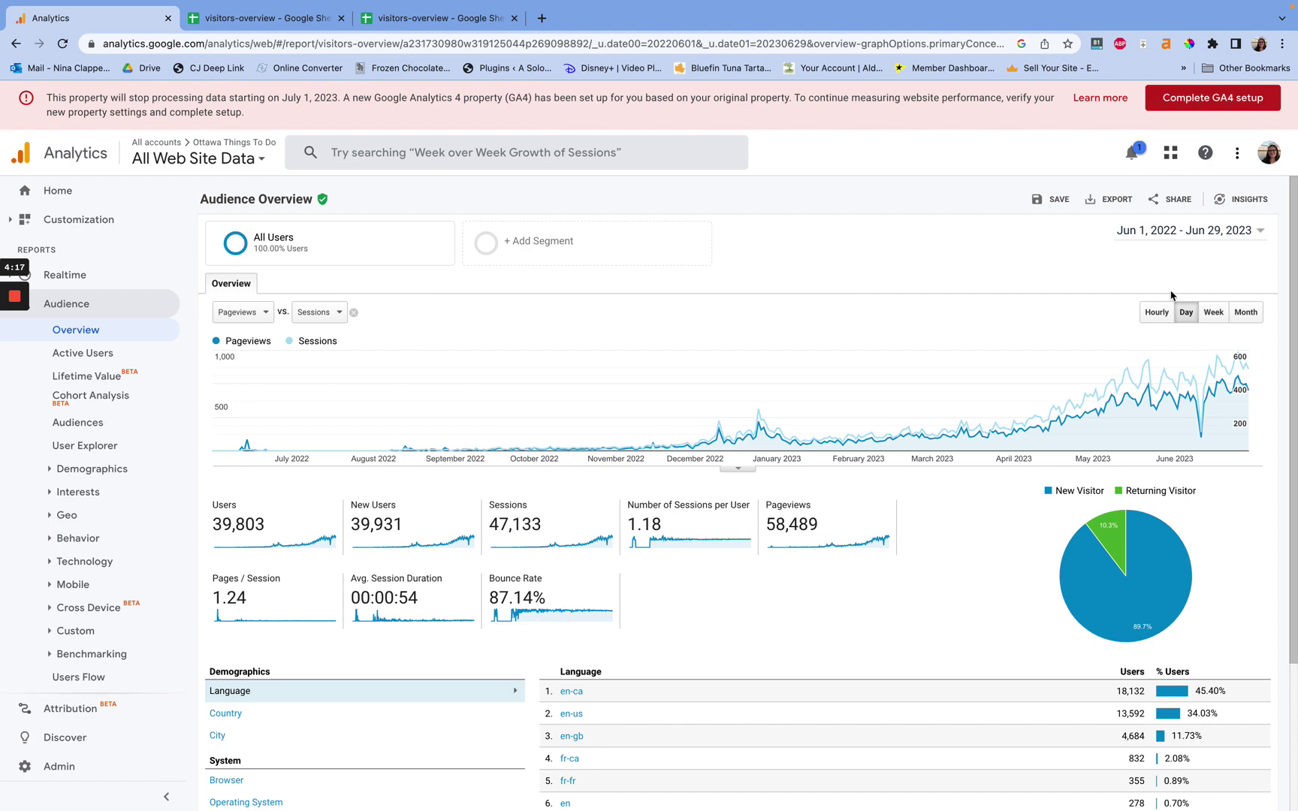
Chart the Audience Overview by month and import that export into a new Google Sheets sheet.
click(1246, 313)
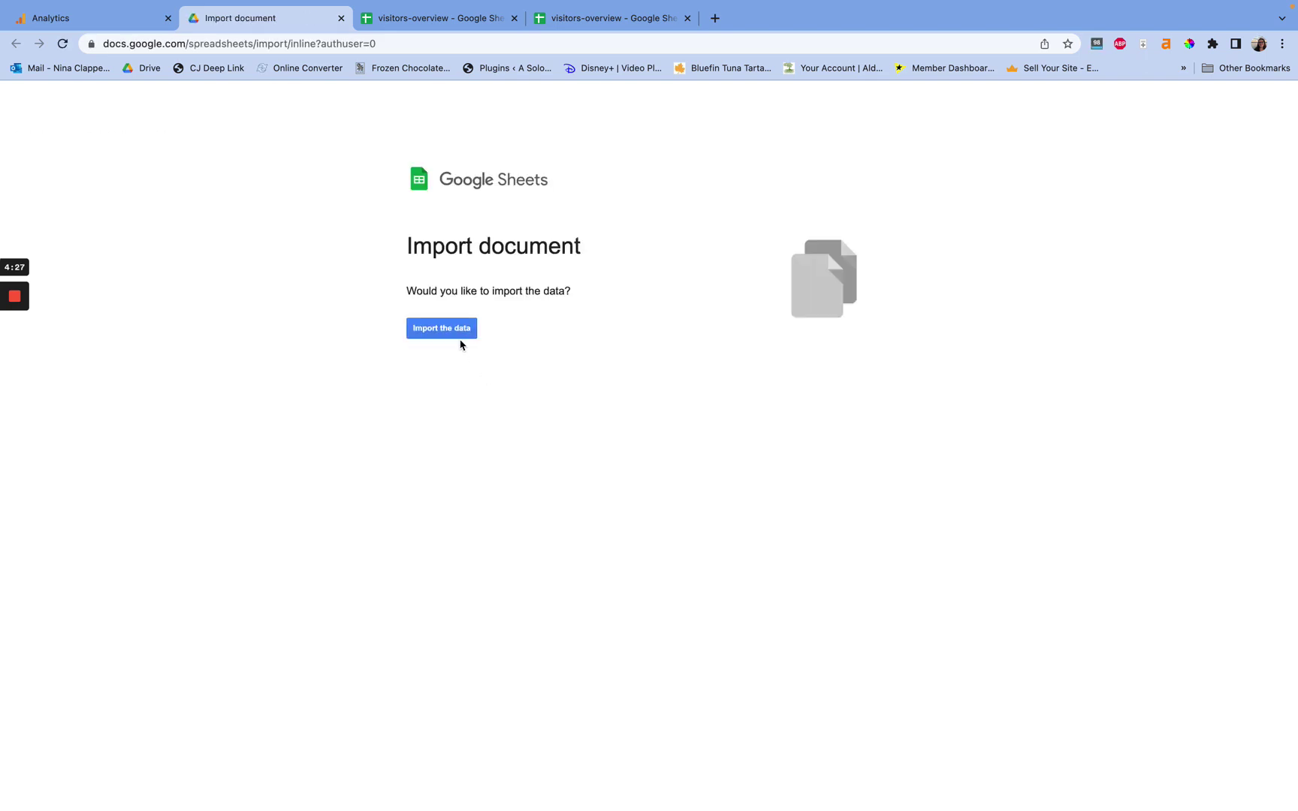
click(460, 334)
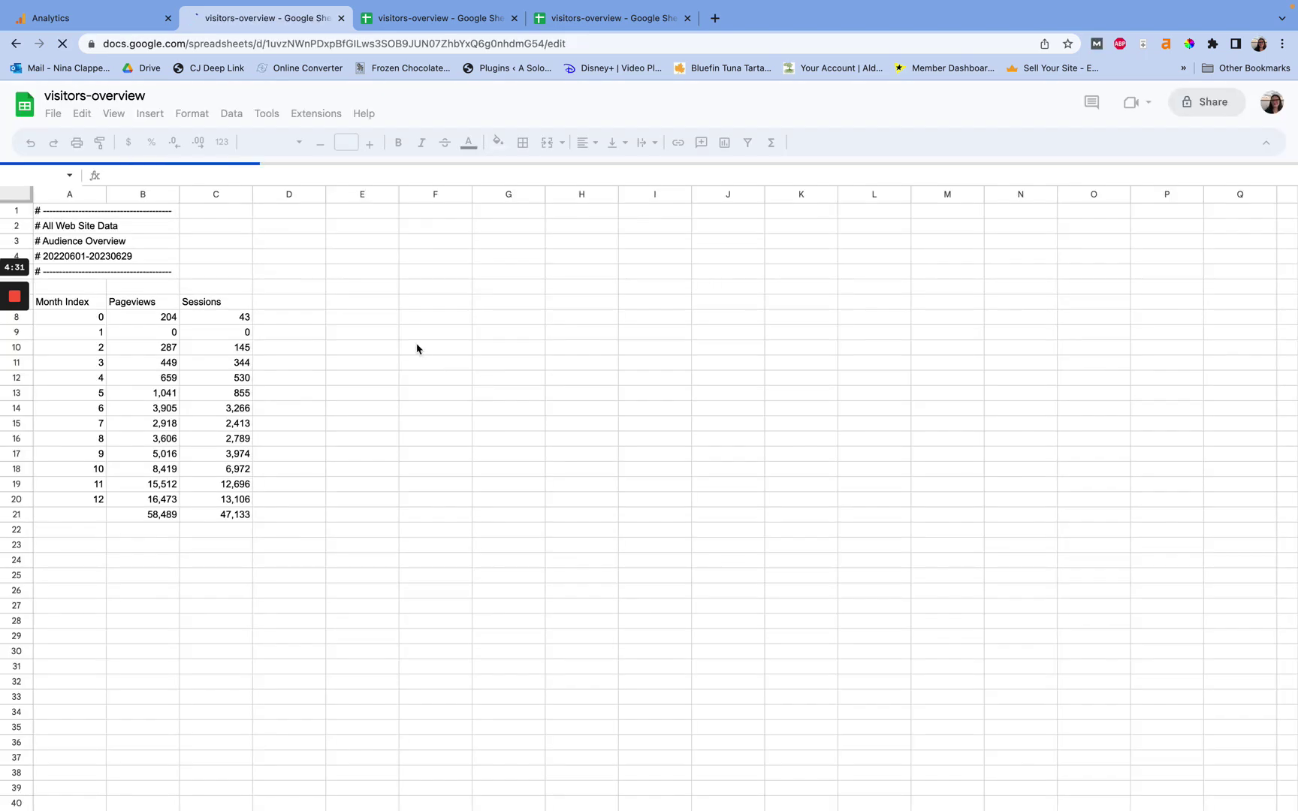
Check Month Index 0–12 and the totals of 58,489 pageviews and 47,133 sessions, then return to Analytics.
click(286, 328)
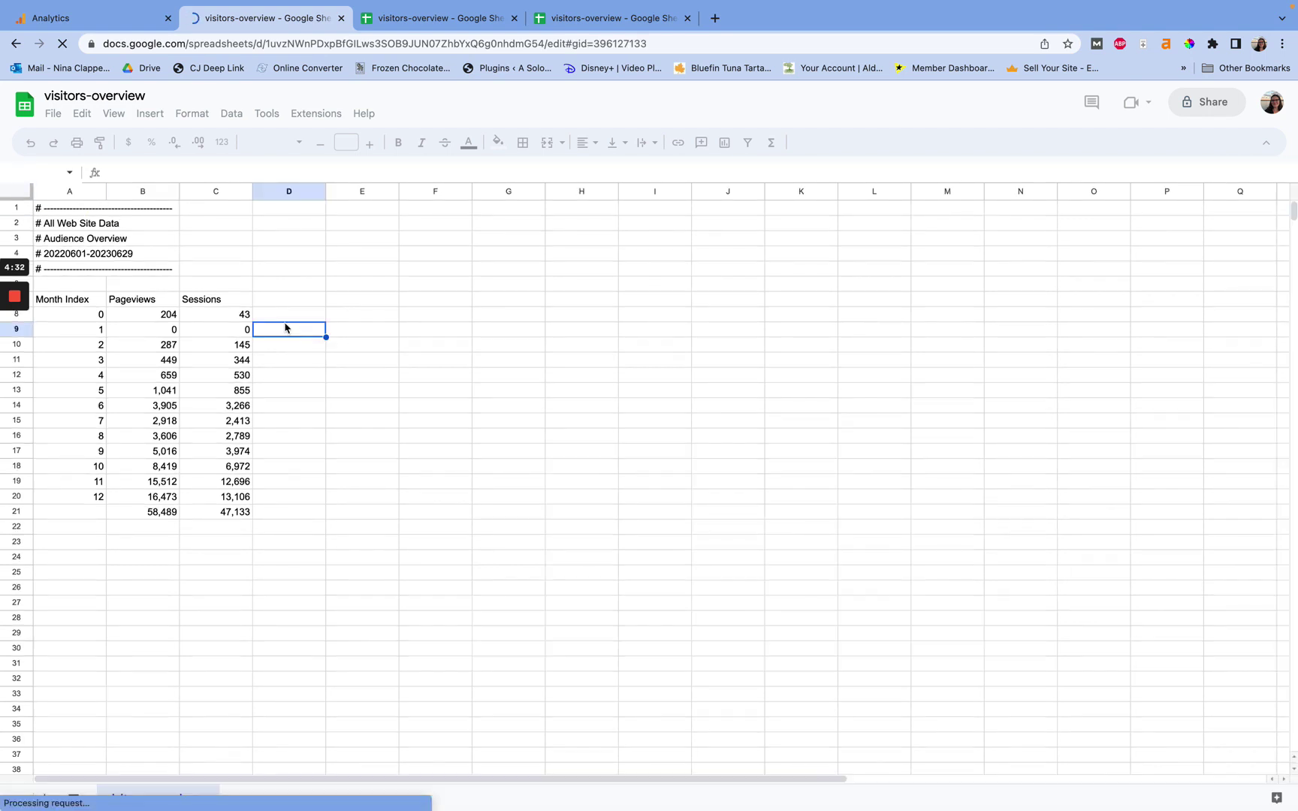
click(69, 316)
drag(215, 486, 225, 498)
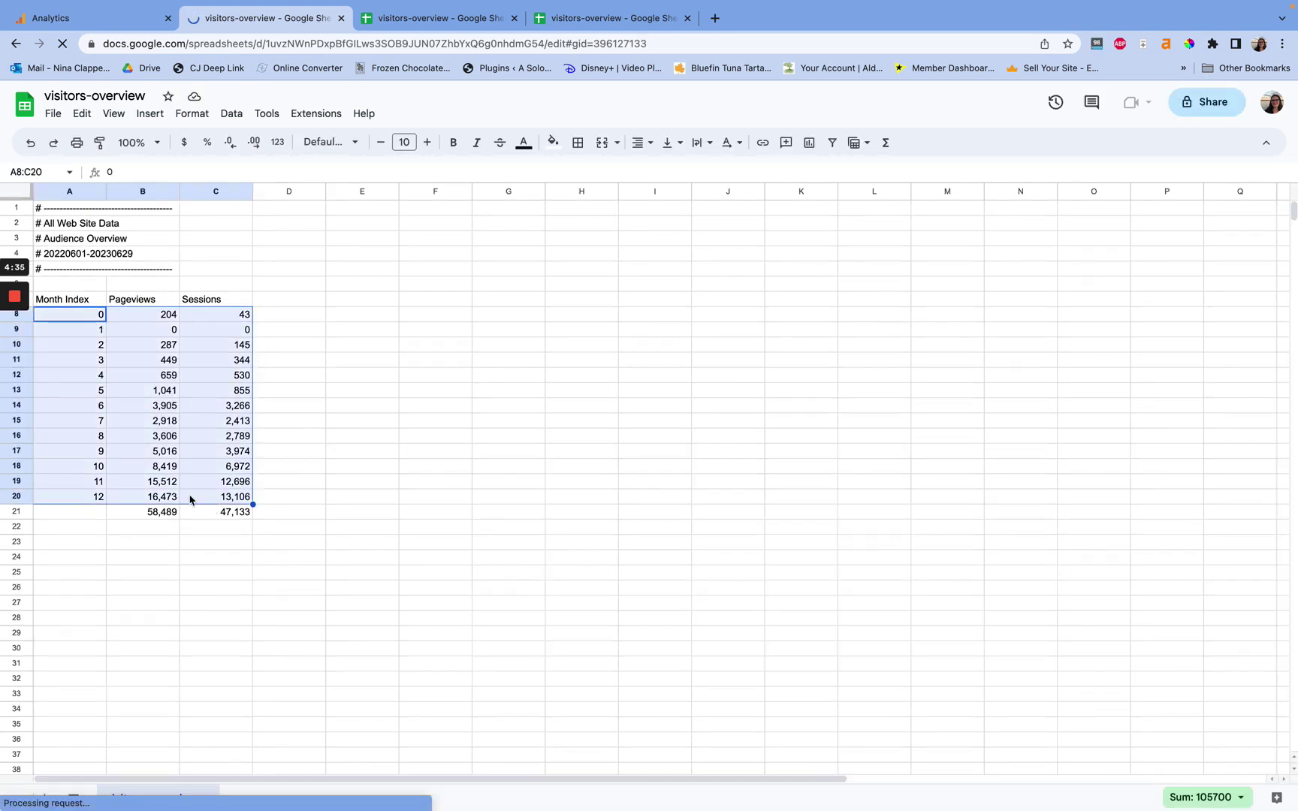
click(90, 497)
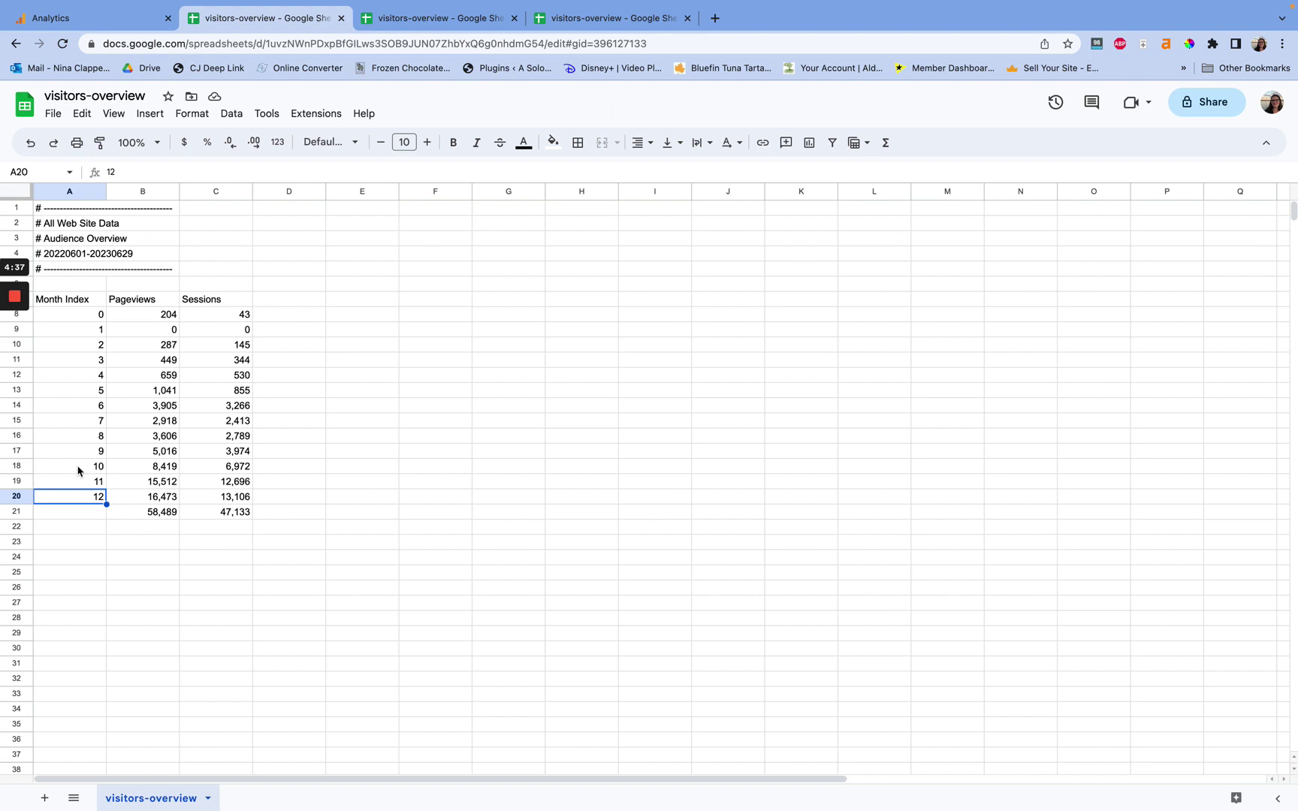
drag(77, 319, 86, 497)
click(113, 517)
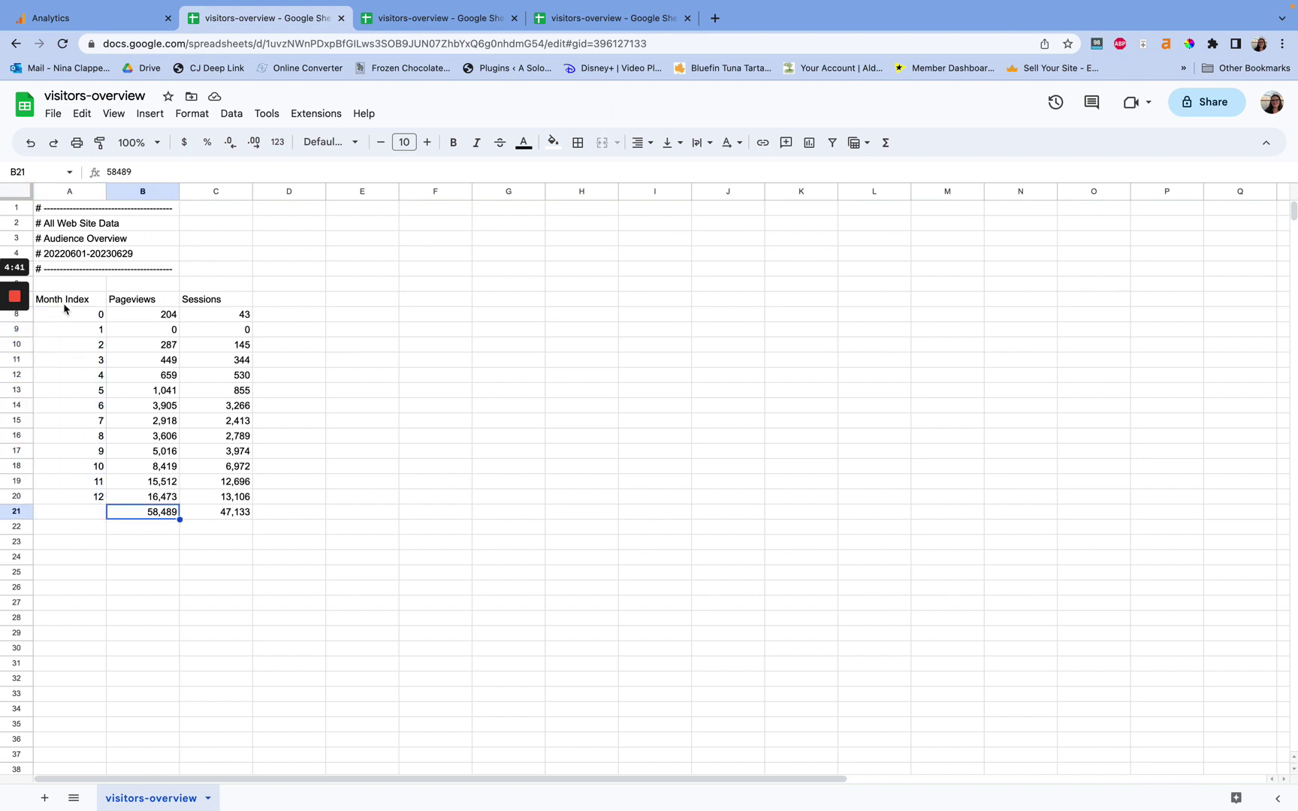
click(236, 539)
click(266, 546)
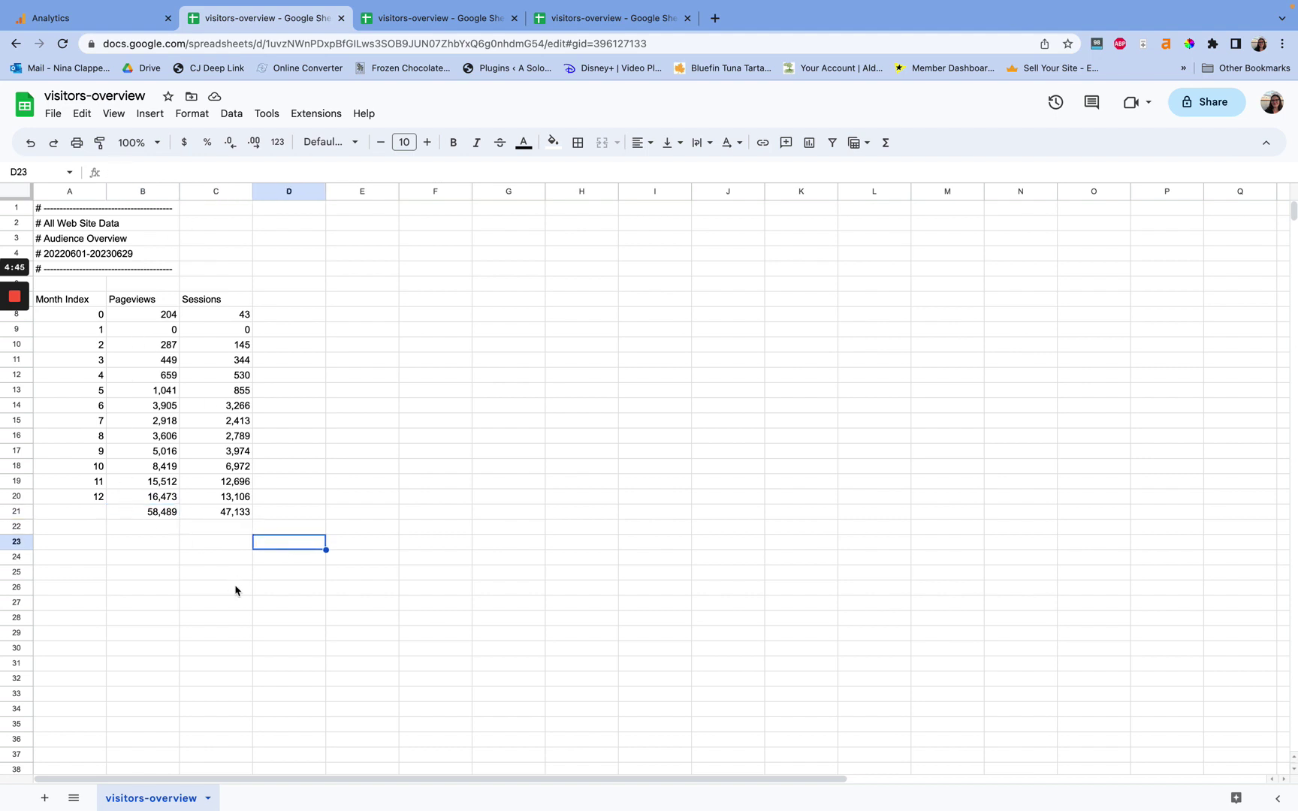
drag(82, 318, 93, 509)
click(330, 386)
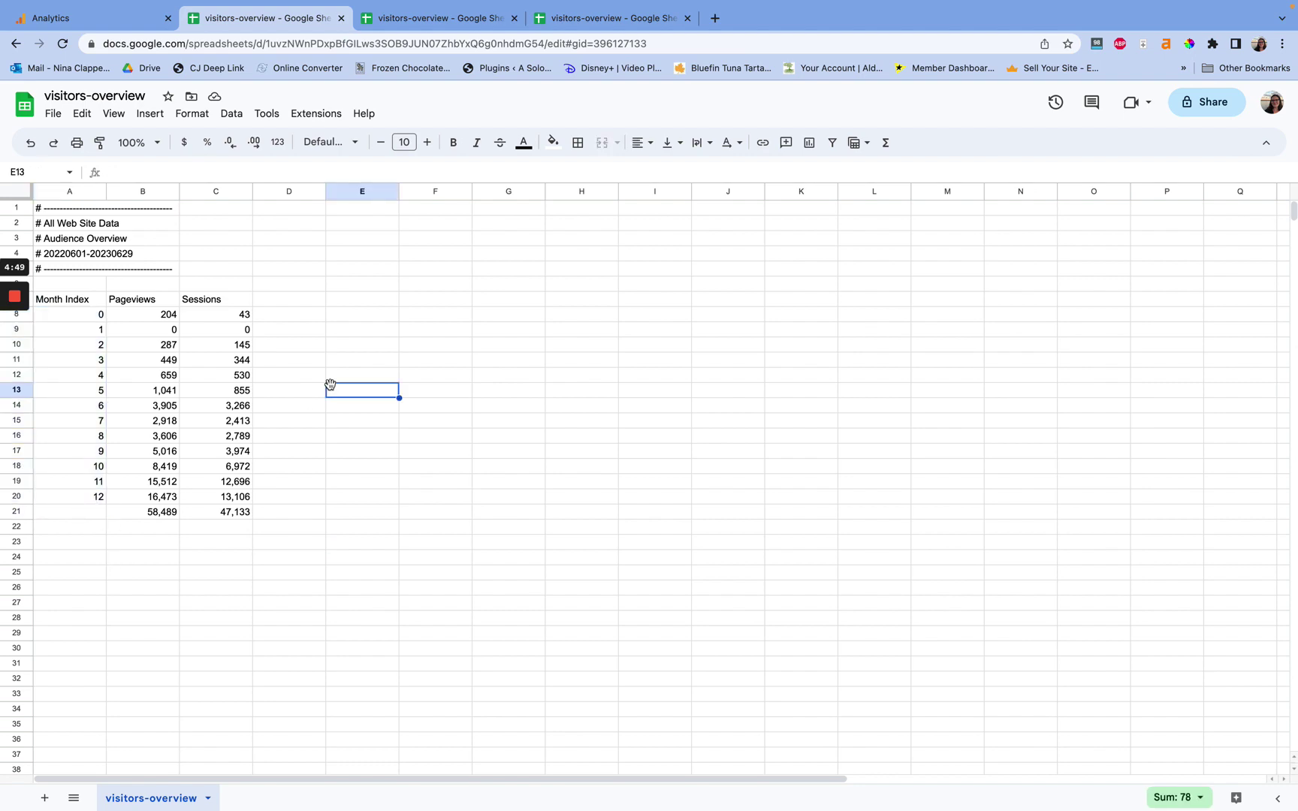
click(80, 23)
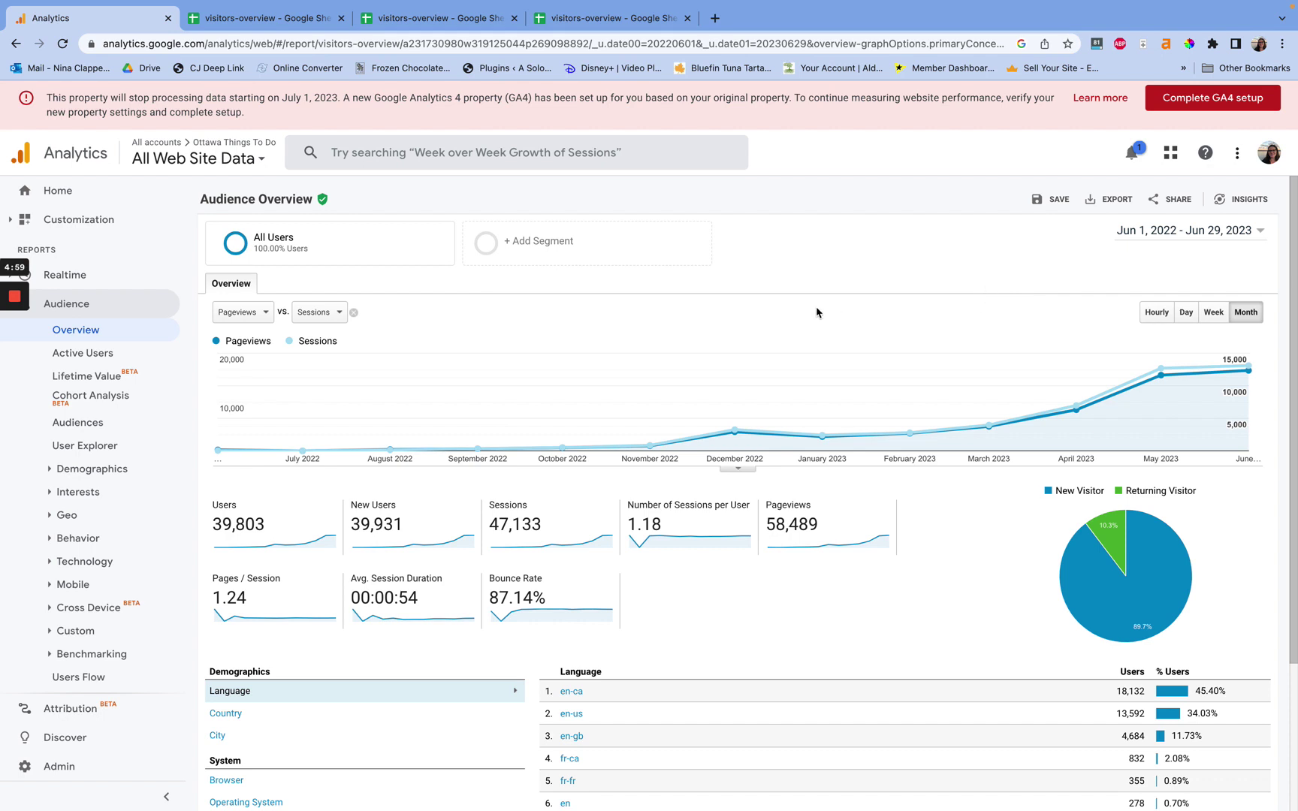
Open Behavior > Site Content > All Pages and chart its pageviews by month.
scroll(90, 499, down, 2)
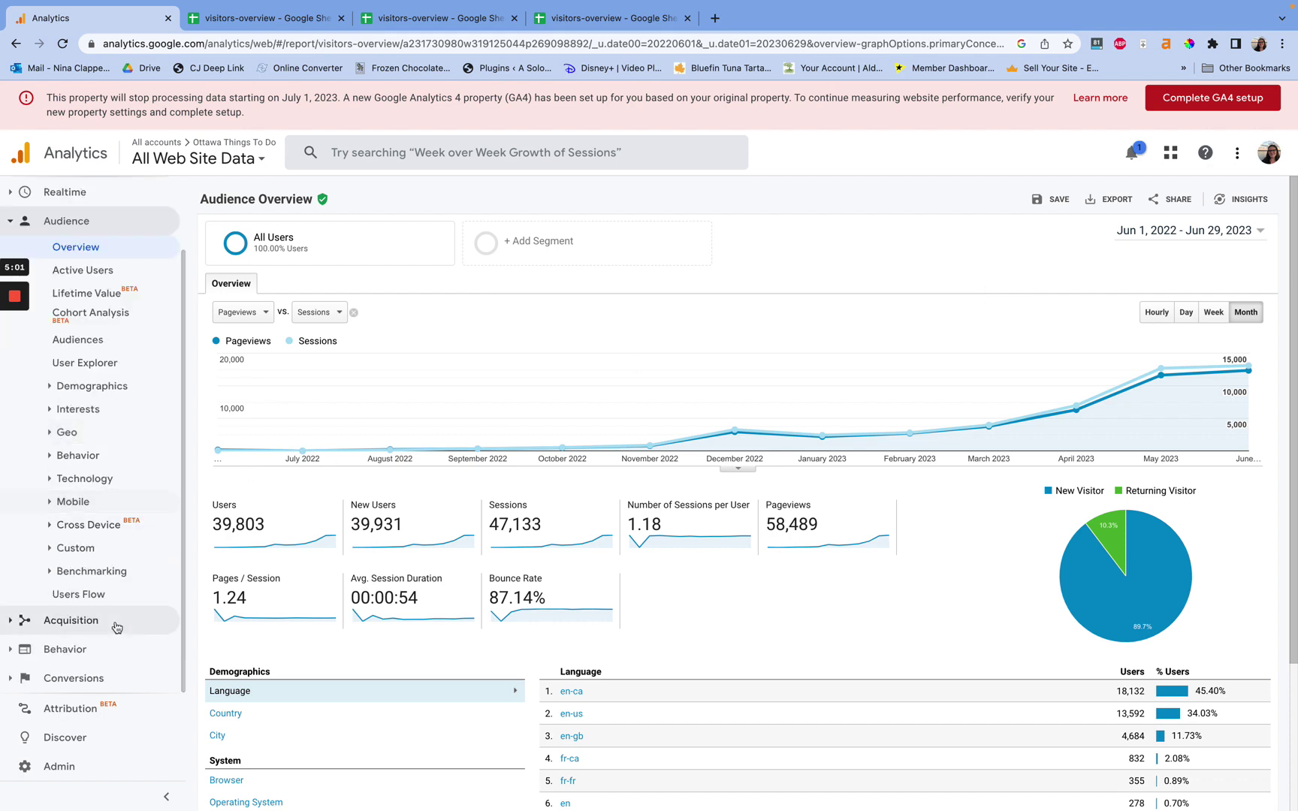
click(98, 649)
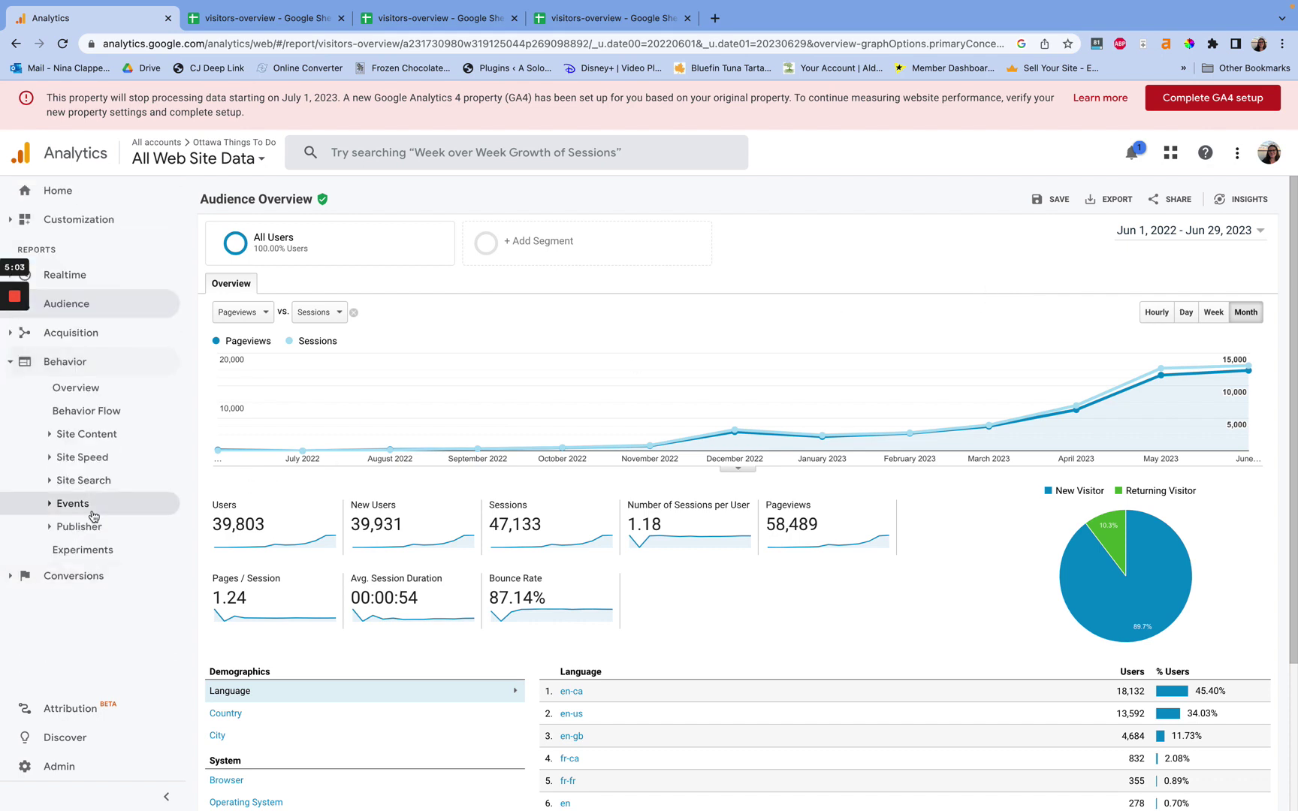
click(86, 434)
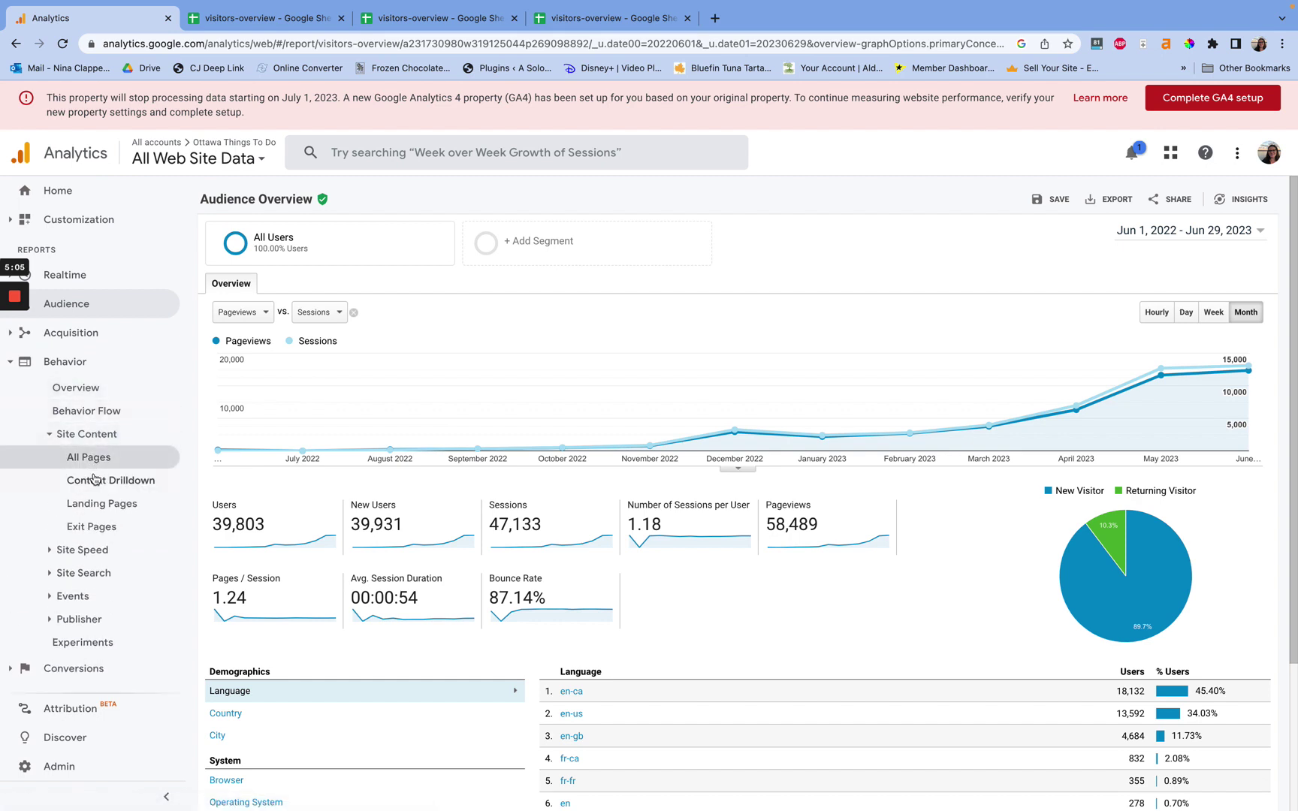
click(92, 458)
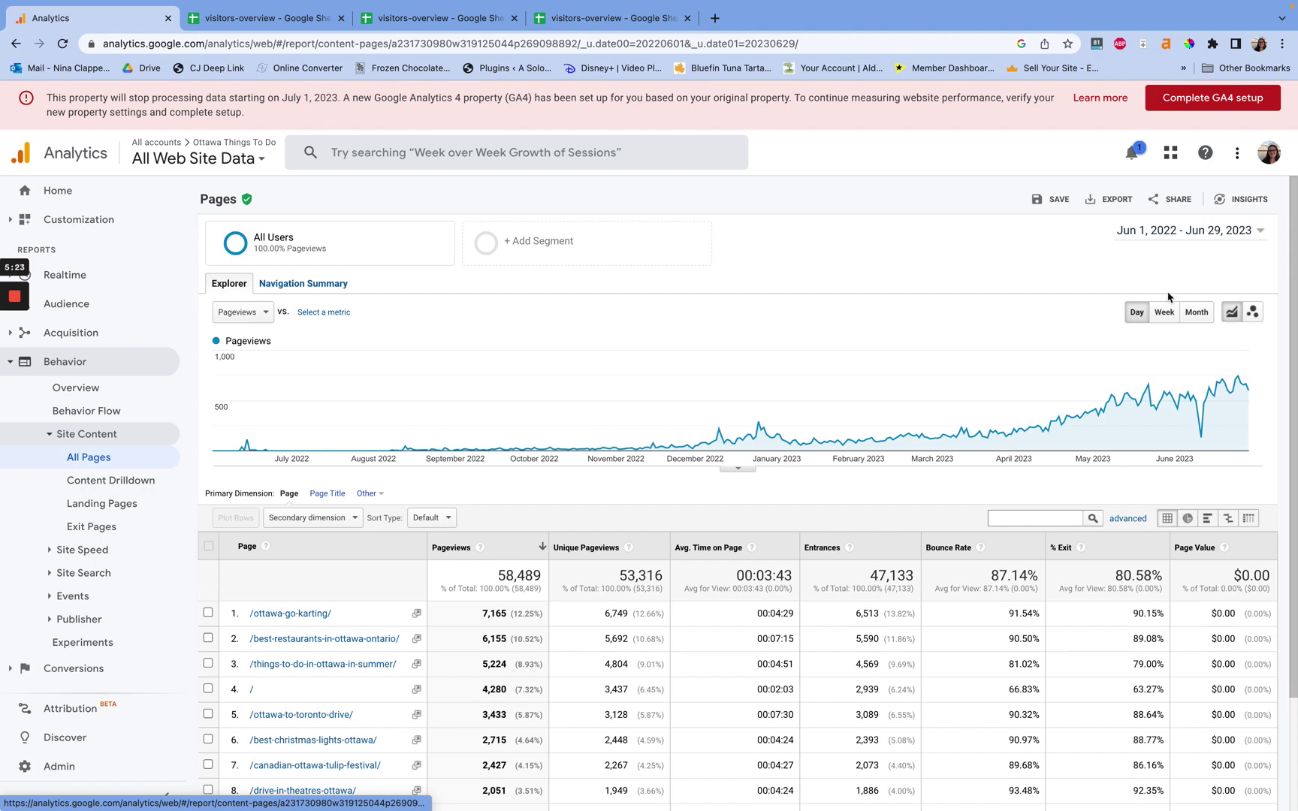
click(1196, 311)
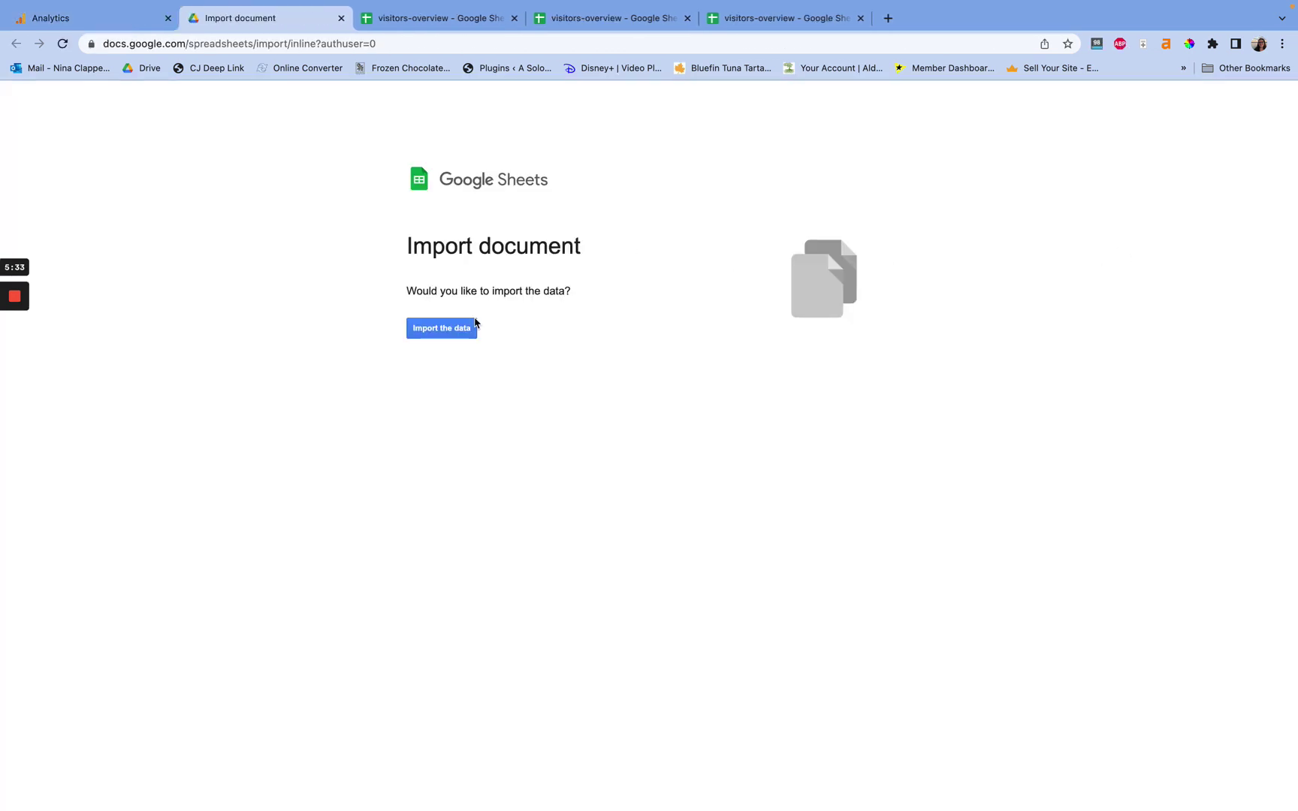
Import the content-pages sheet, review its top-10 page metrics and monthly pageviews, then return to All Pages.
click(465, 329)
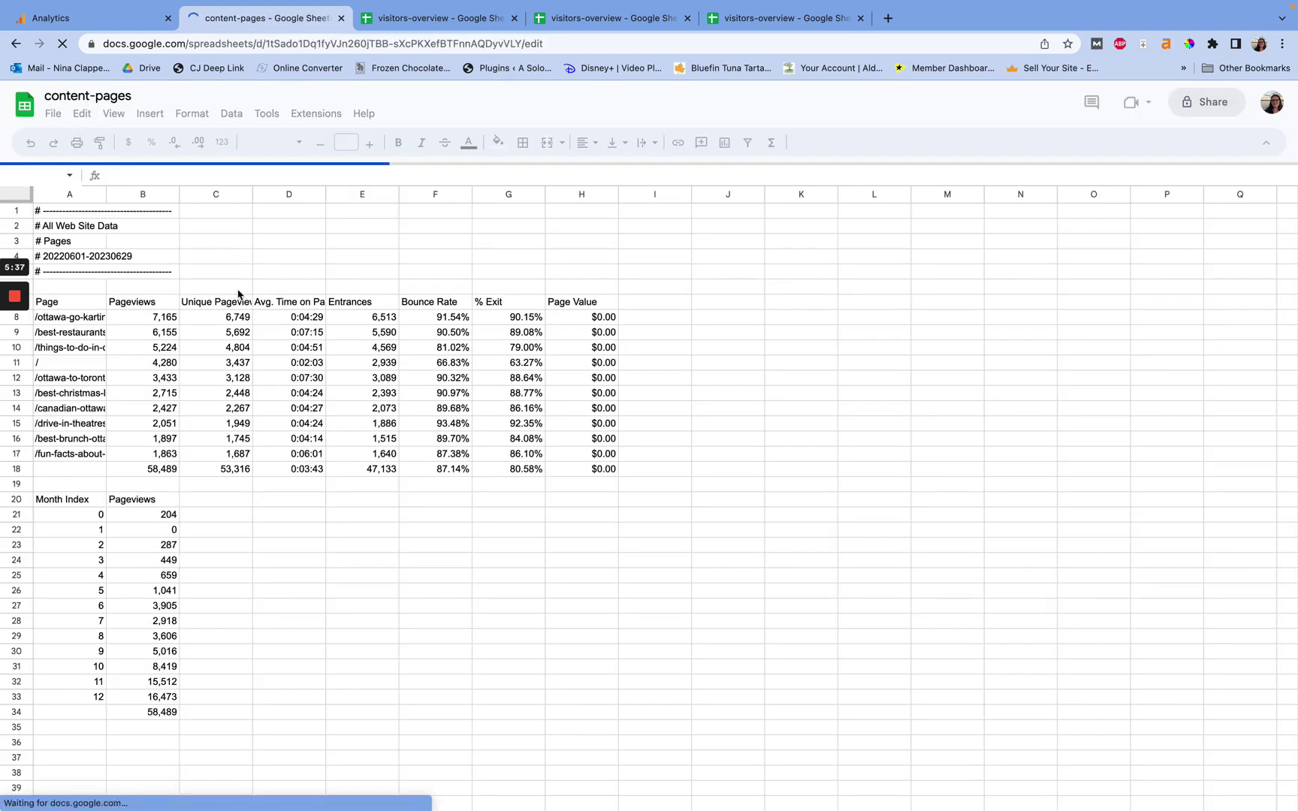
key(Up)
drag(129, 303, 601, 472)
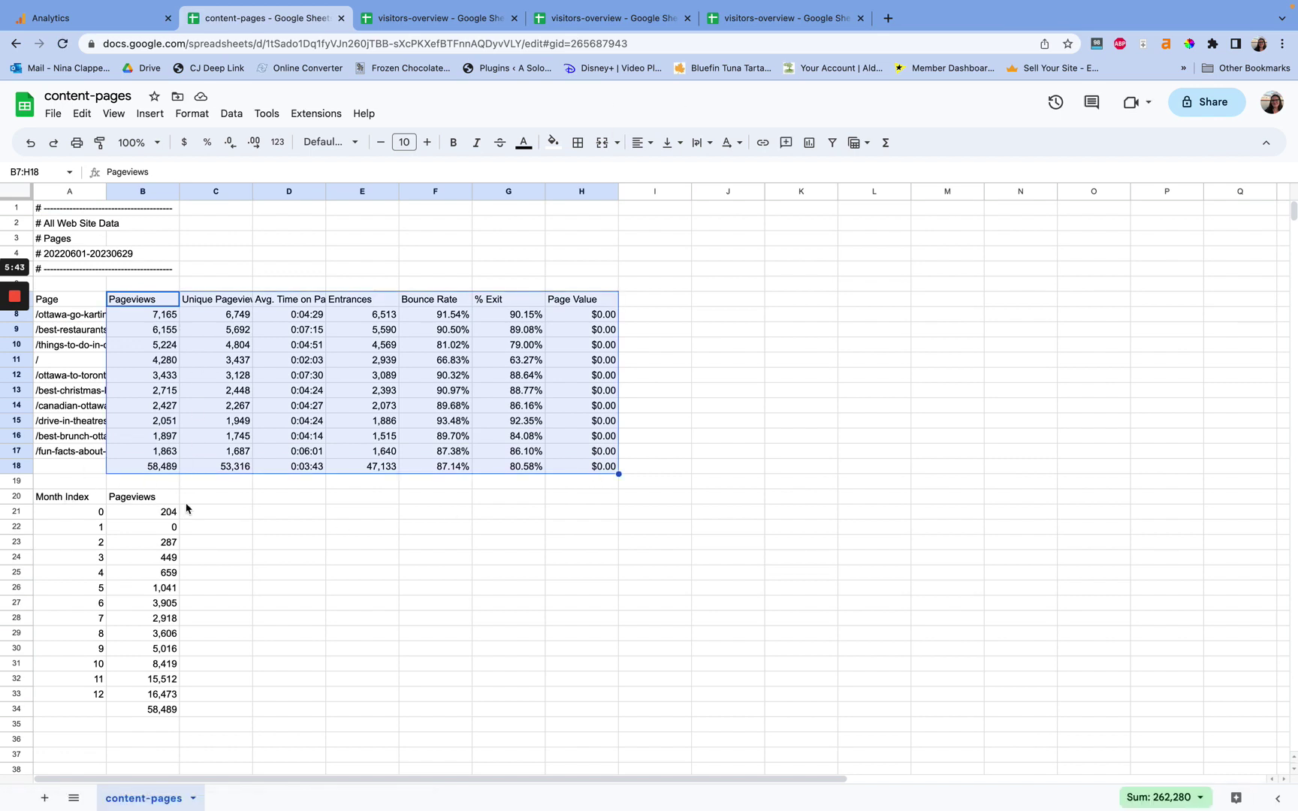
click(129, 575)
drag(70, 501, 170, 707)
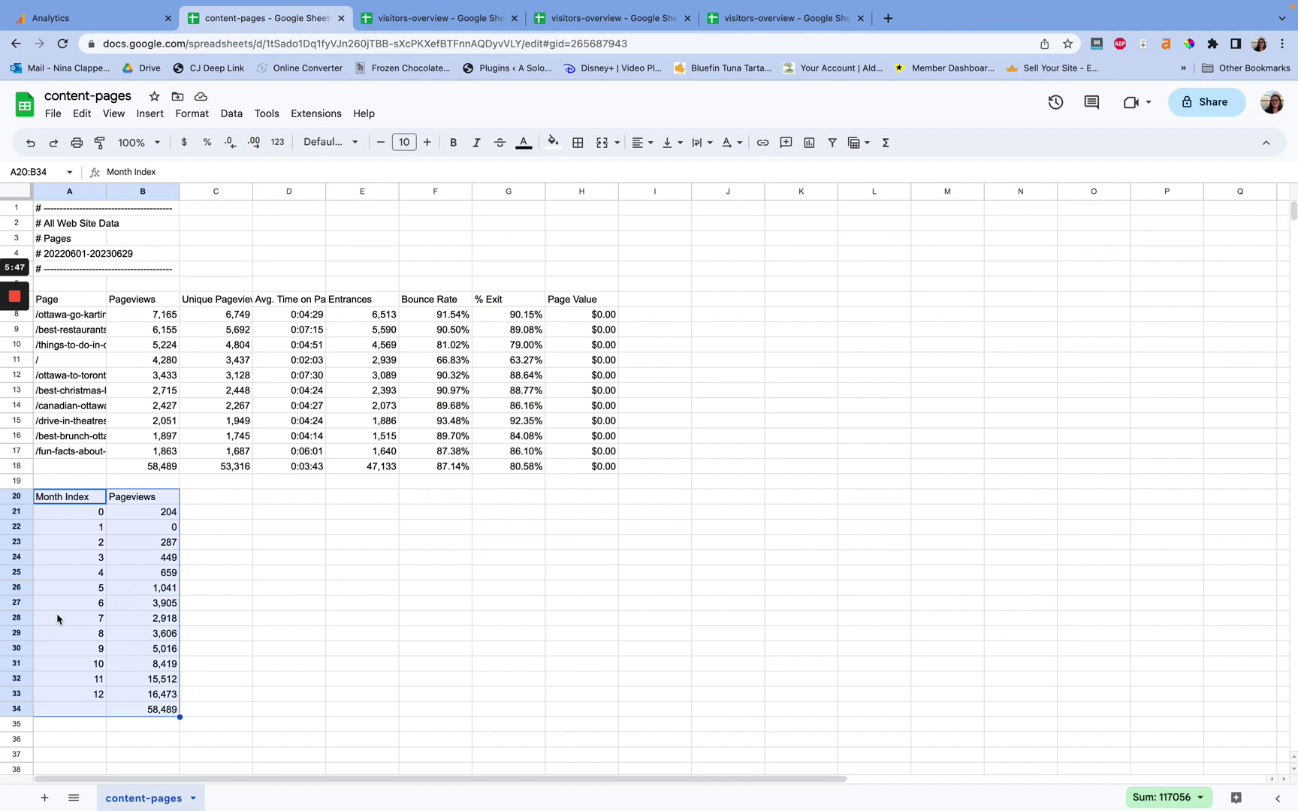
click(250, 541)
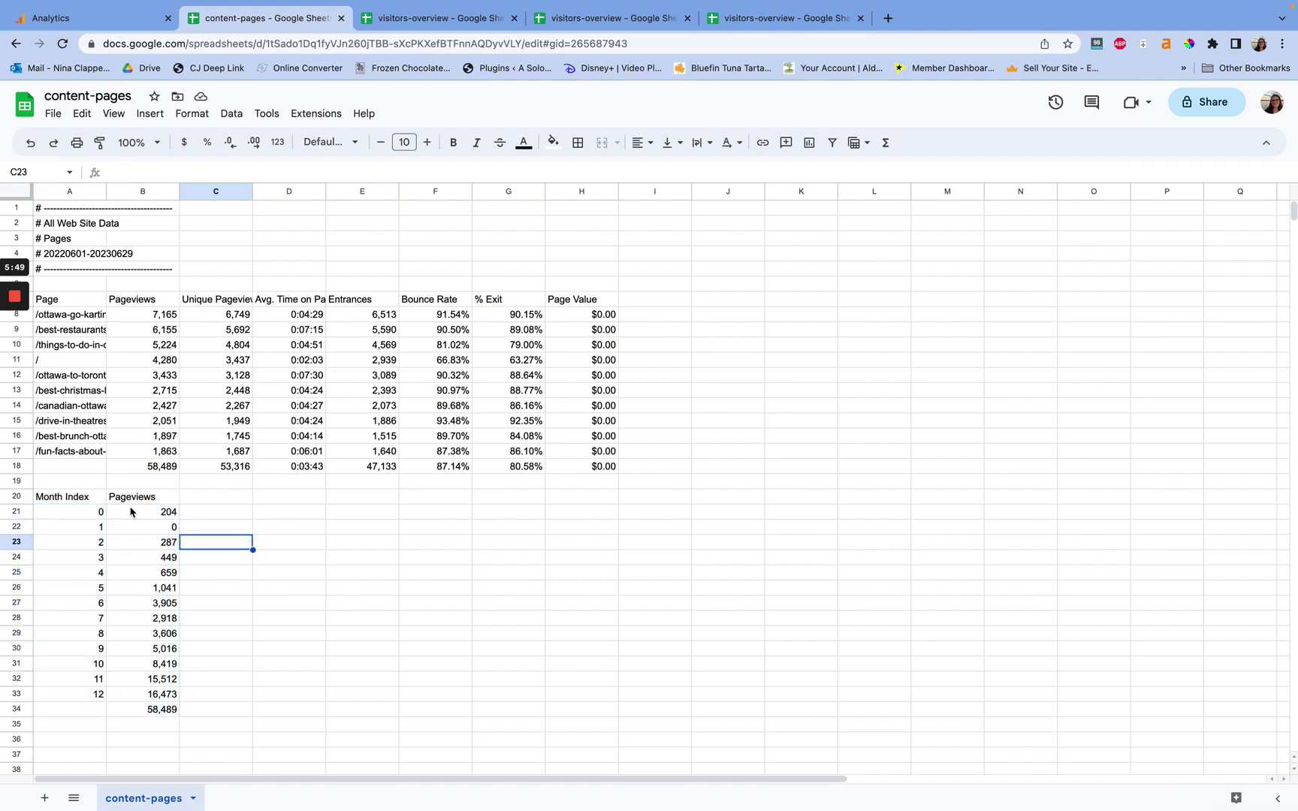
click(102, 19)
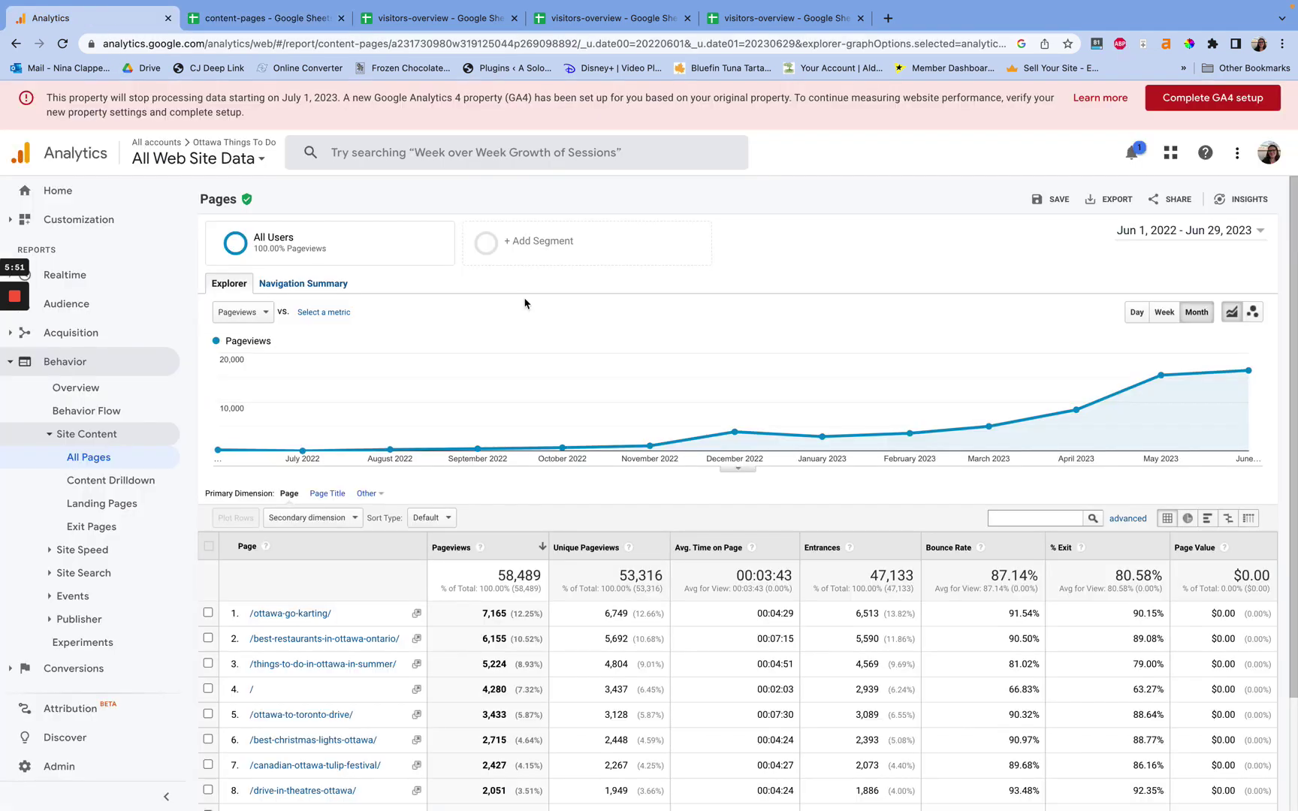
scroll(548, 337, down, 2)
click(1110, 733)
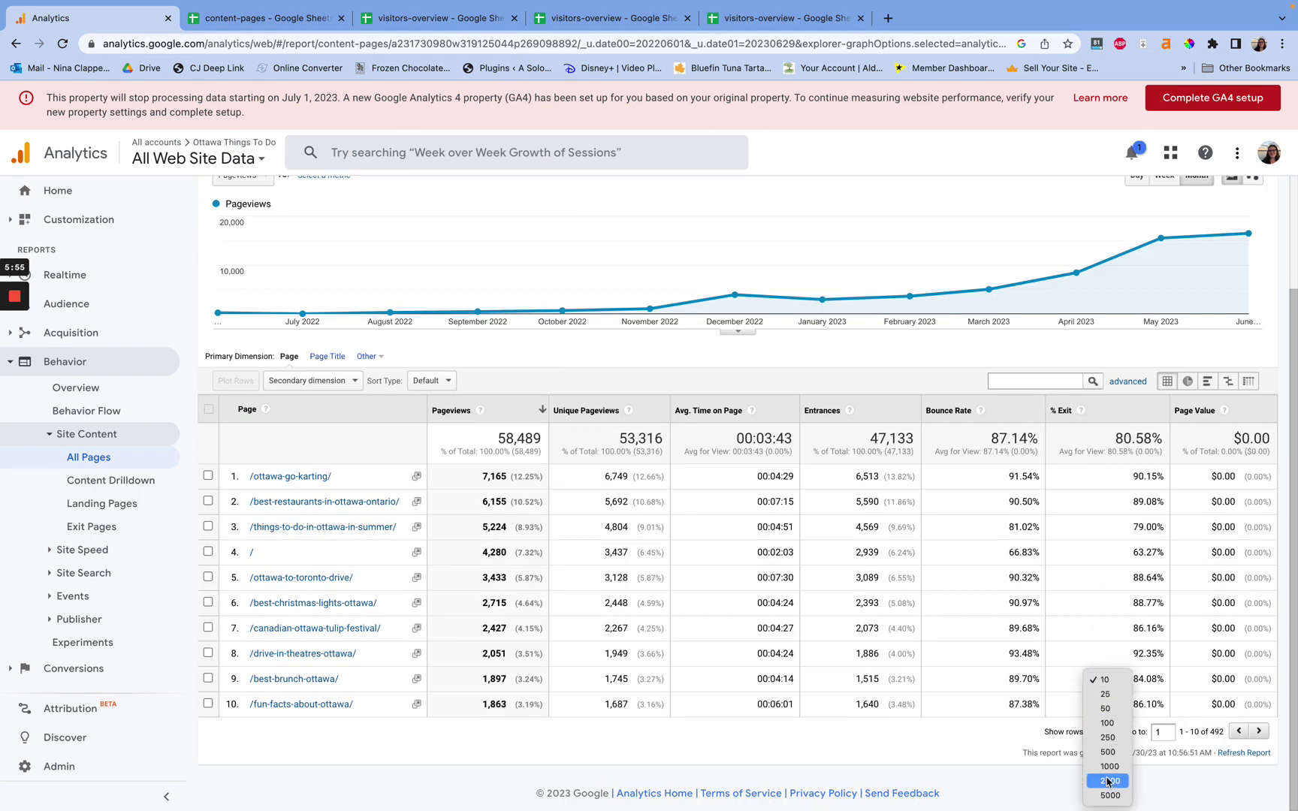
Raise the All Pages table's Show rows setting to 50, then to 100.
click(1107, 708)
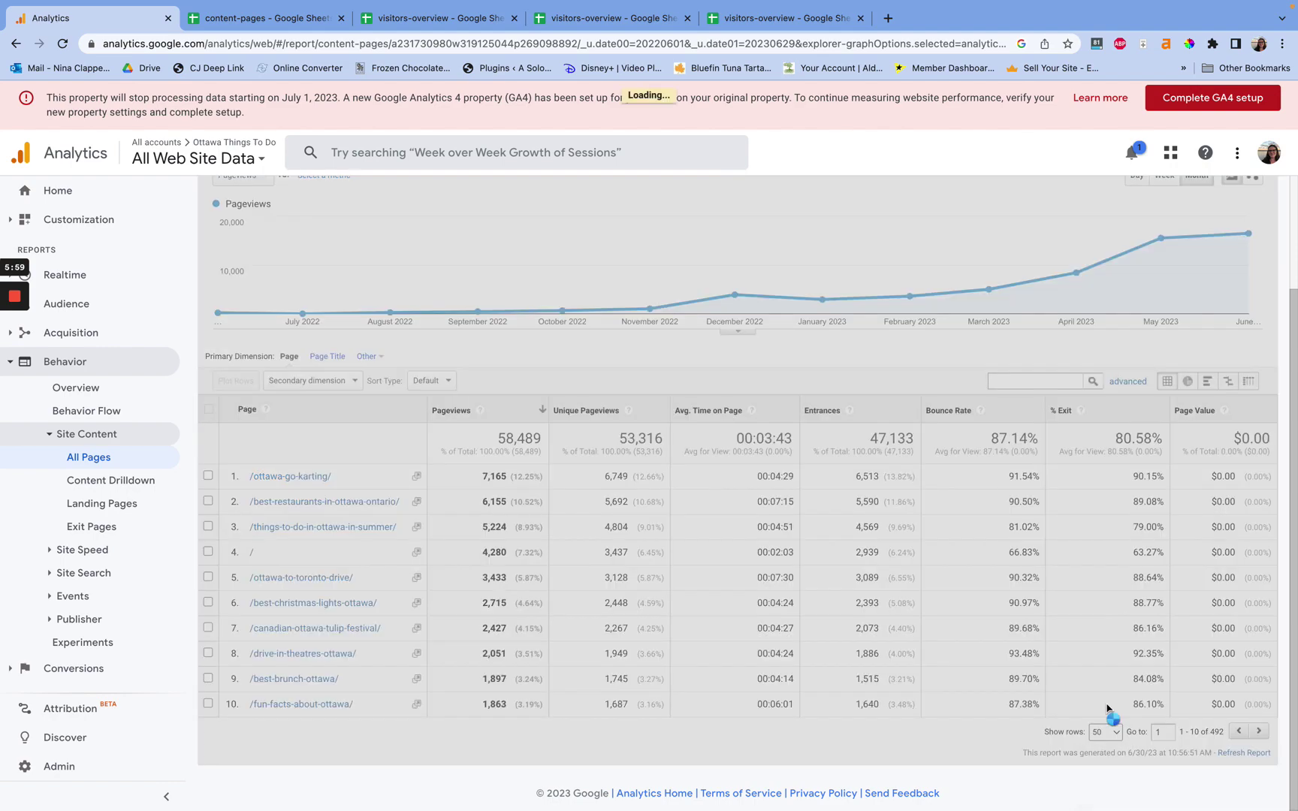
scroll(854, 371, down, 15)
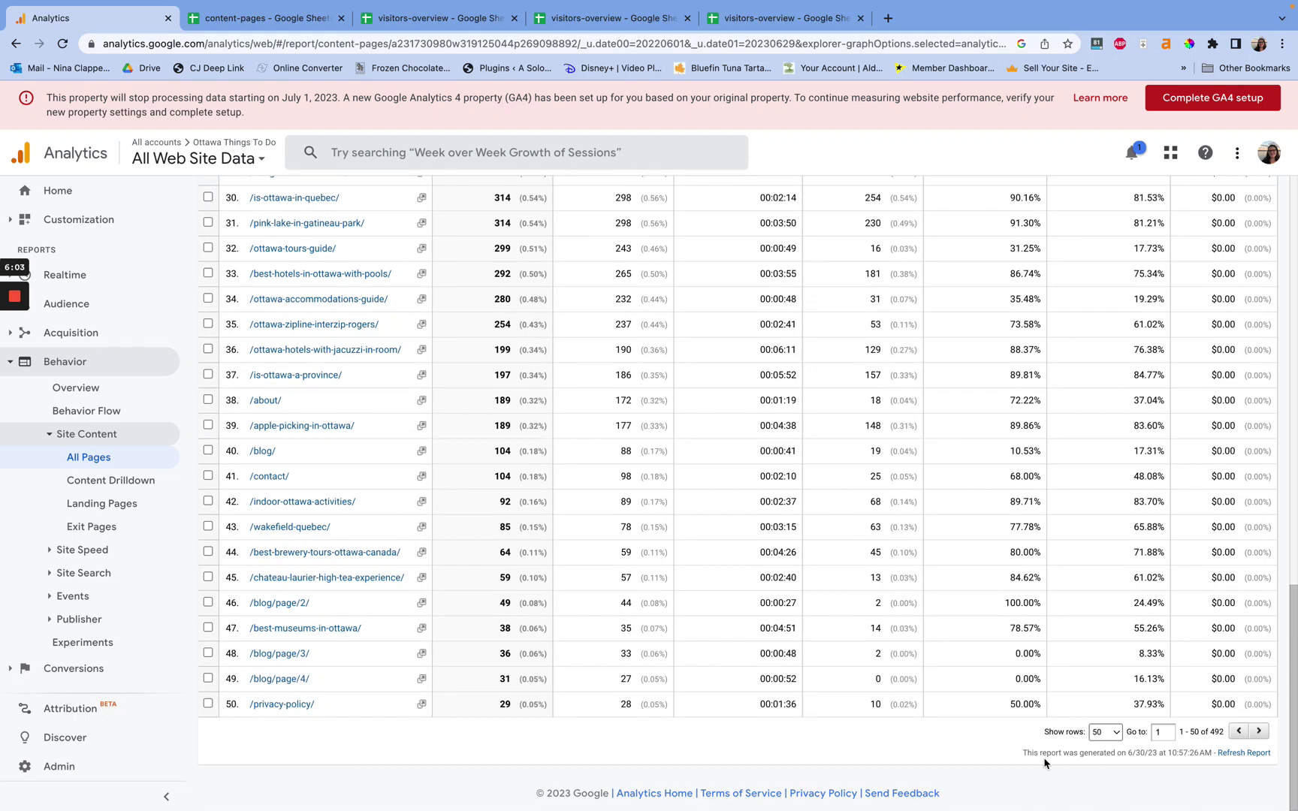
click(1107, 734)
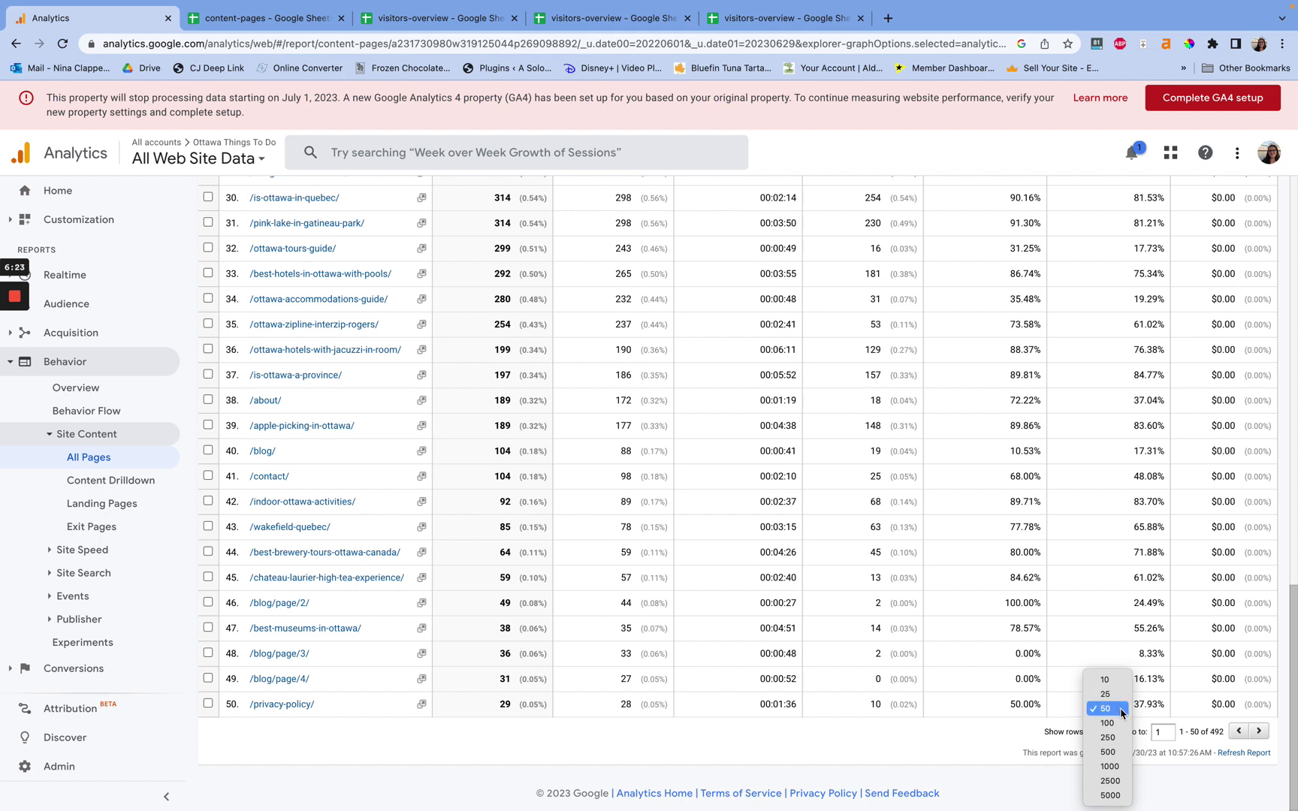
click(1107, 723)
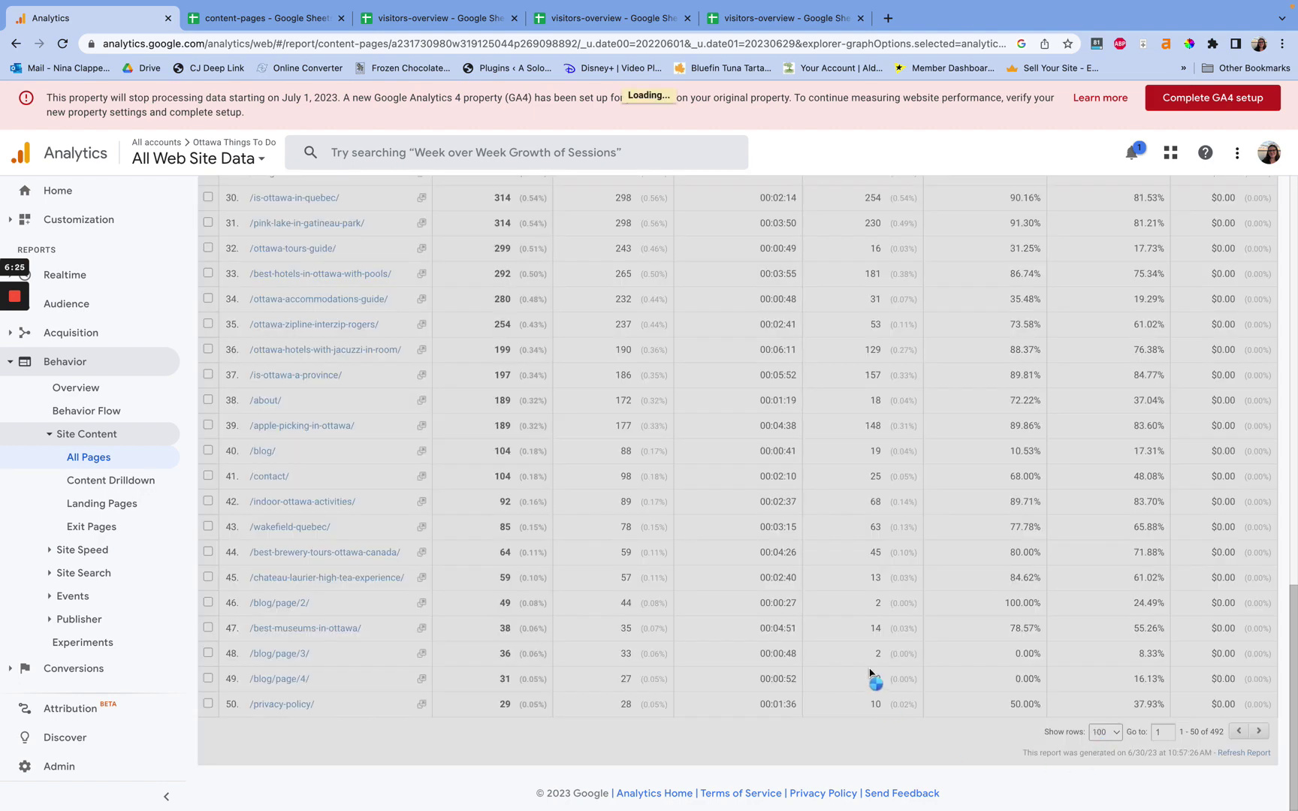
scroll(788, 448, down, 15)
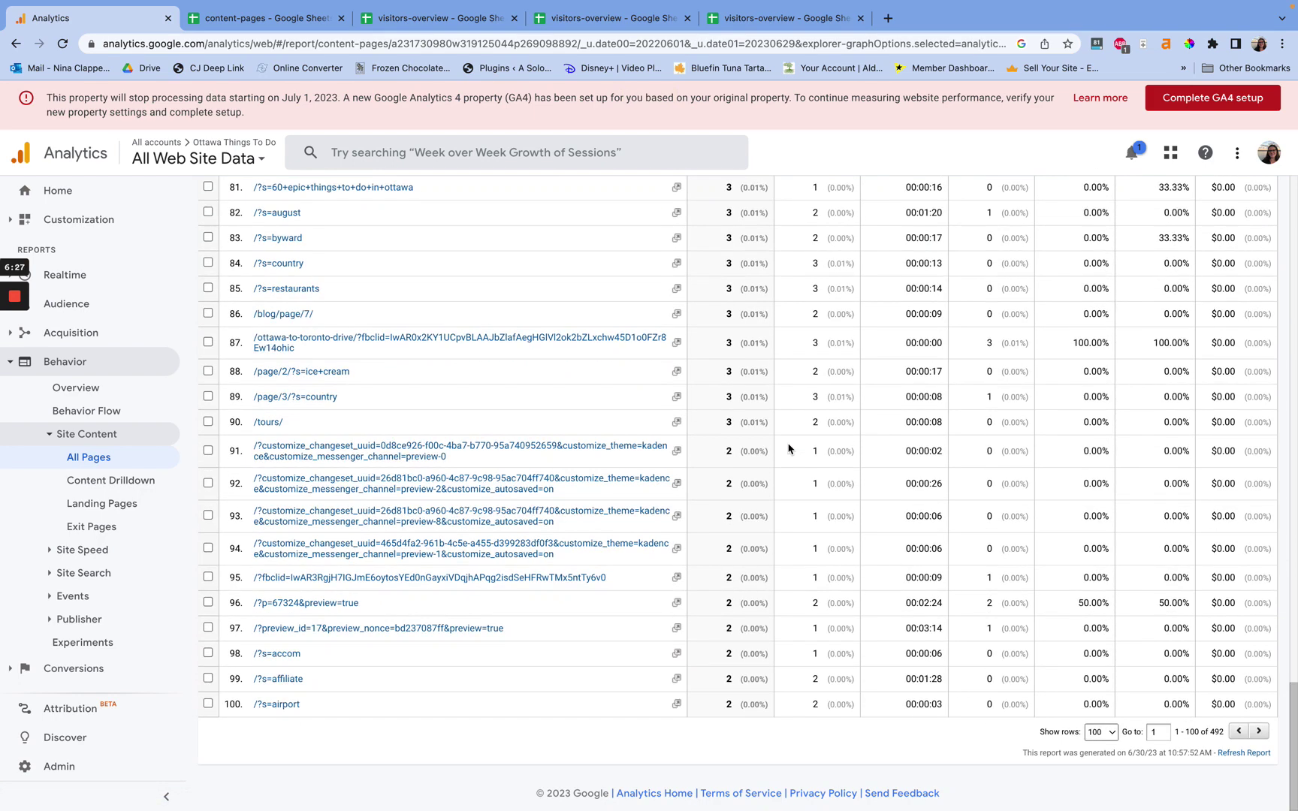
scroll(591, 743, up, 1)
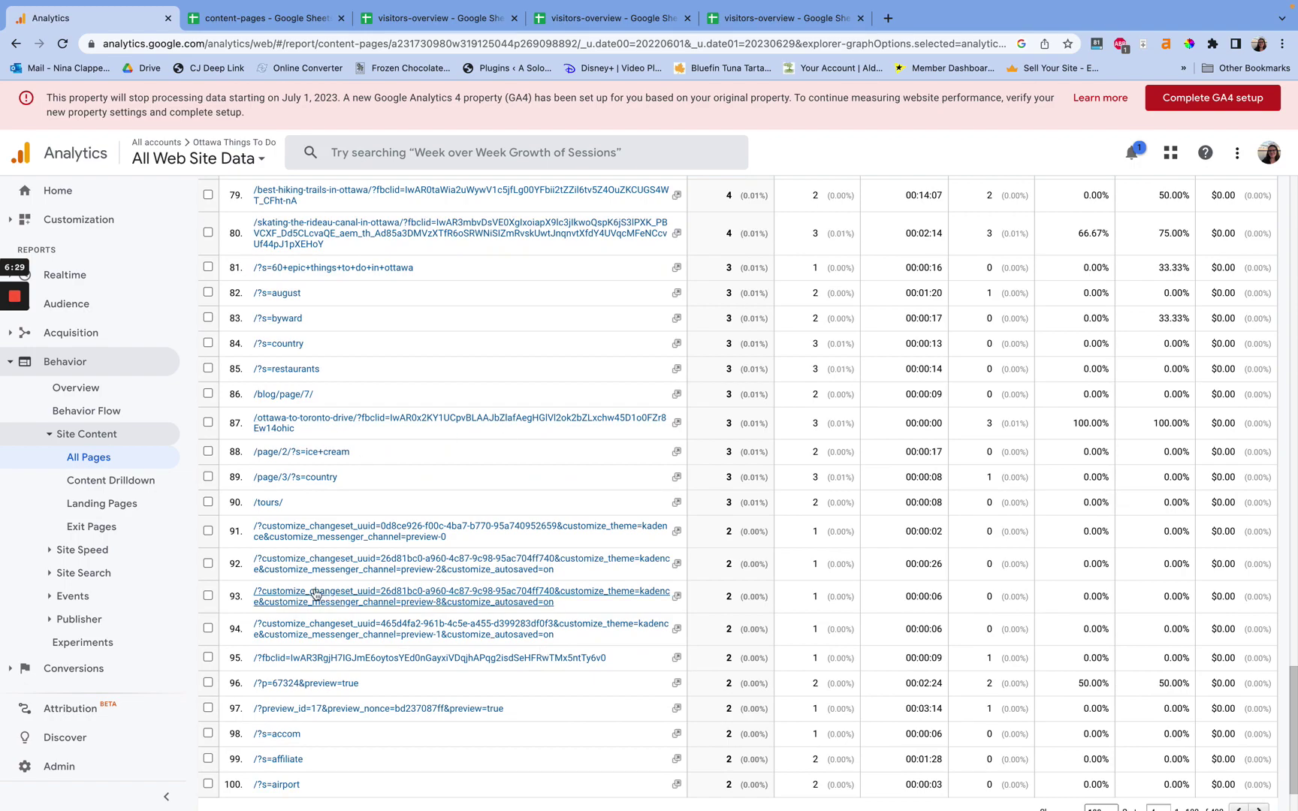
scroll(310, 552, up, 5)
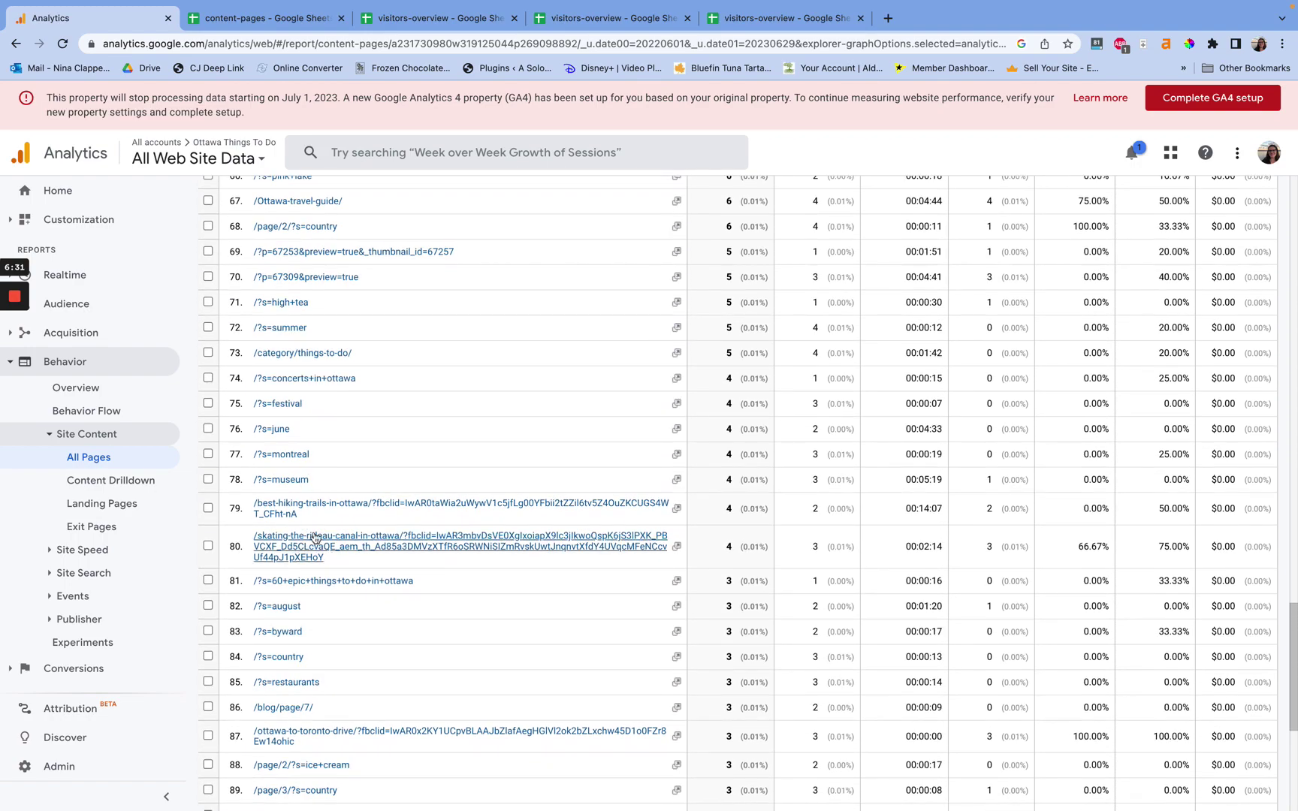
scroll(325, 388, up, 16)
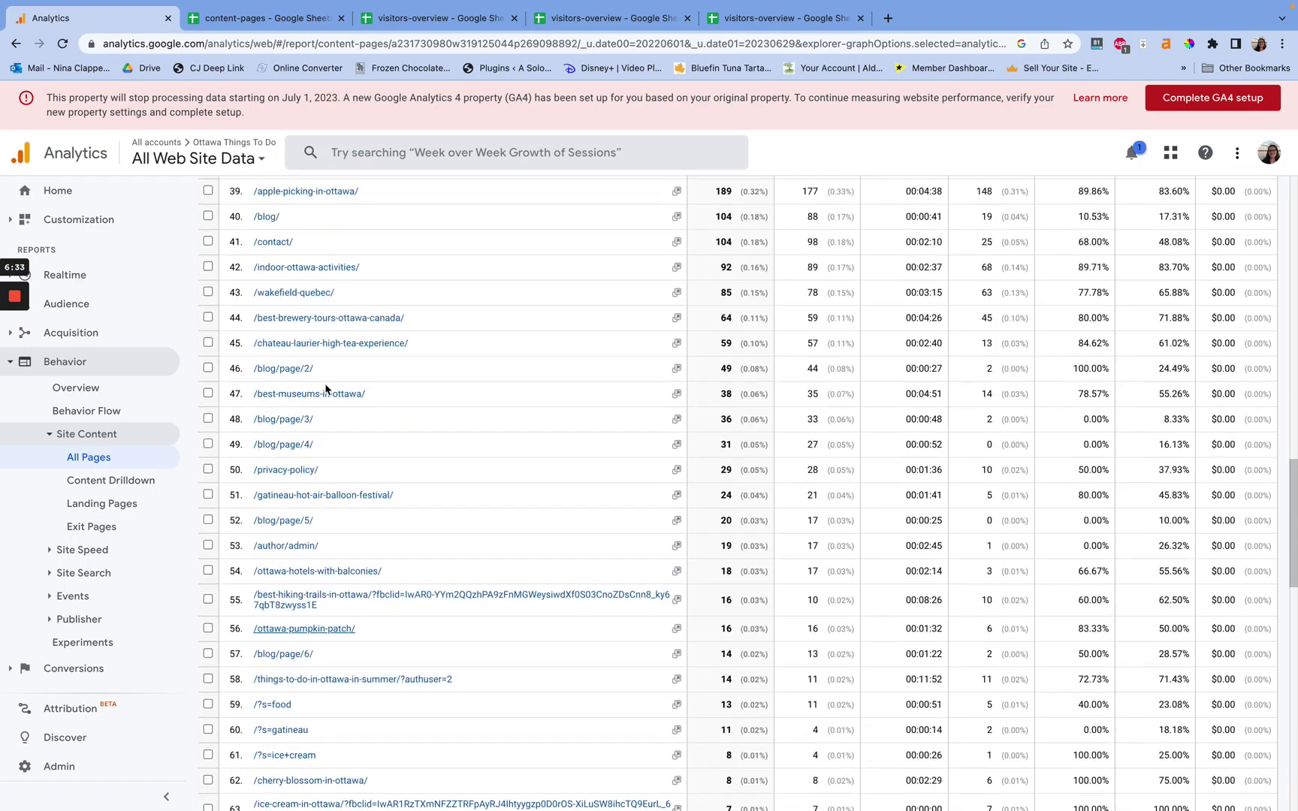
scroll(326, 387, down, 20)
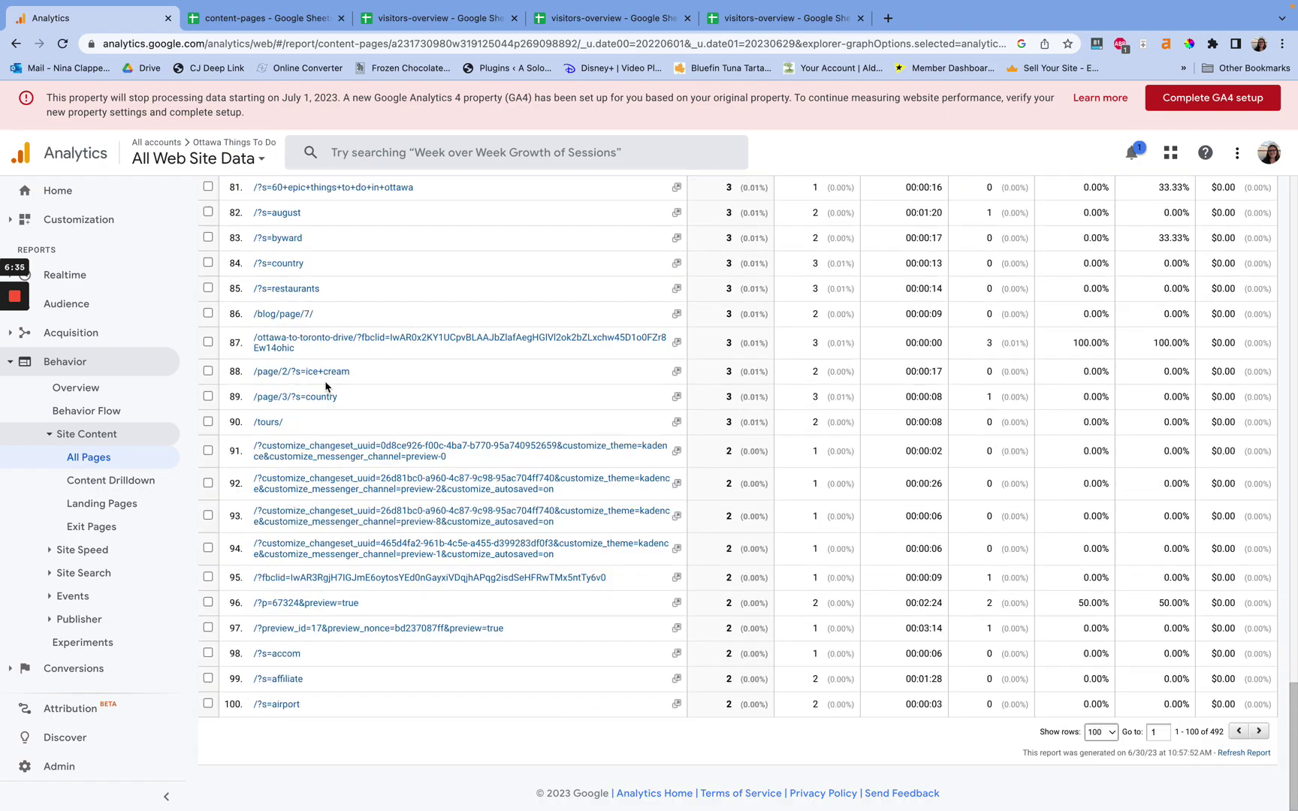
scroll(536, 683, up, 20)
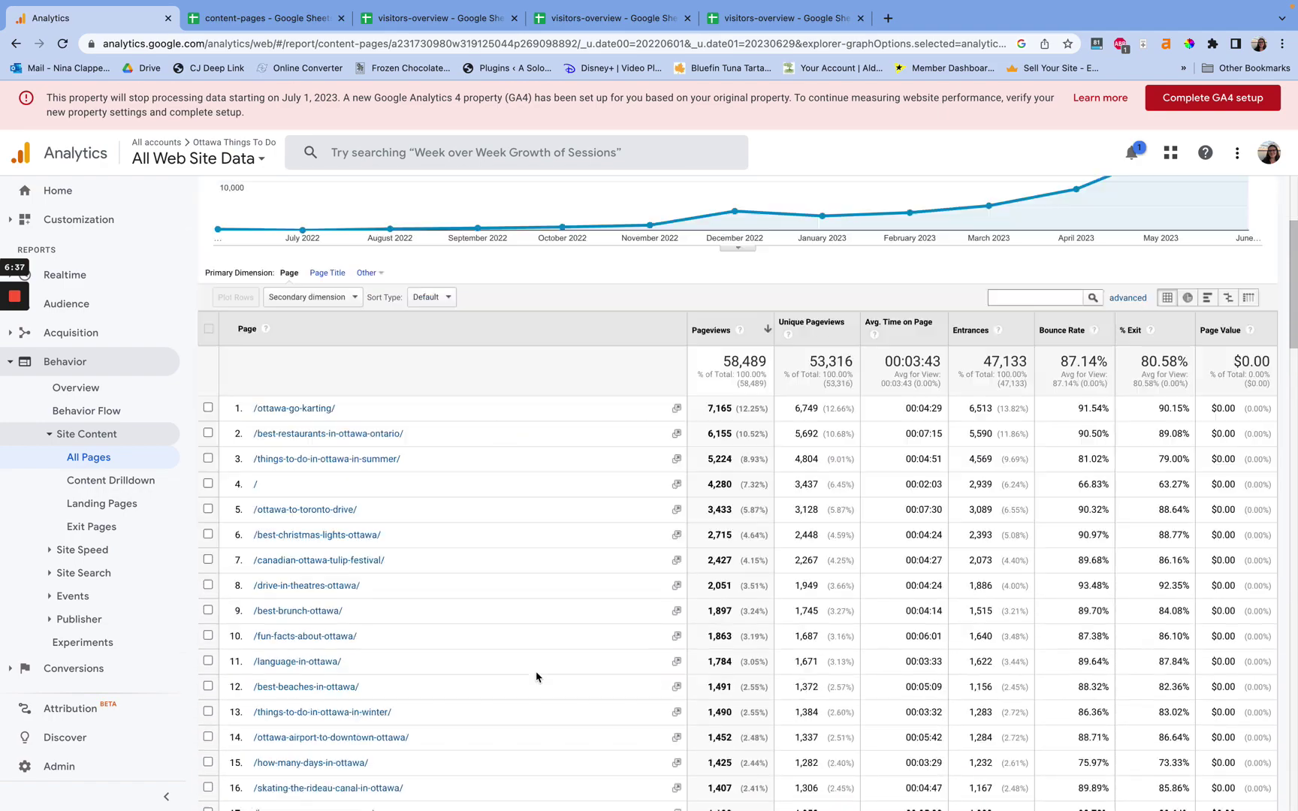
scroll(536, 684, down, 20)
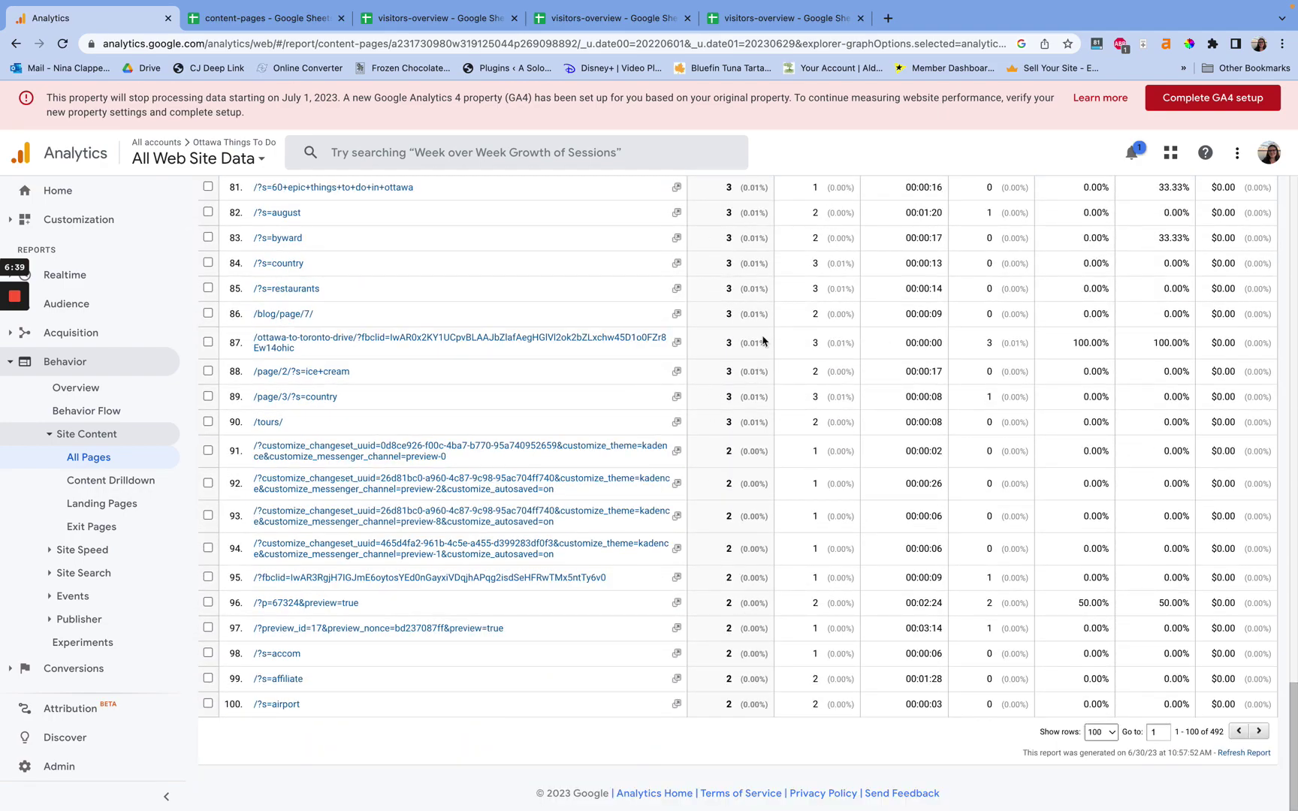
scroll(342, 438, up, 6)
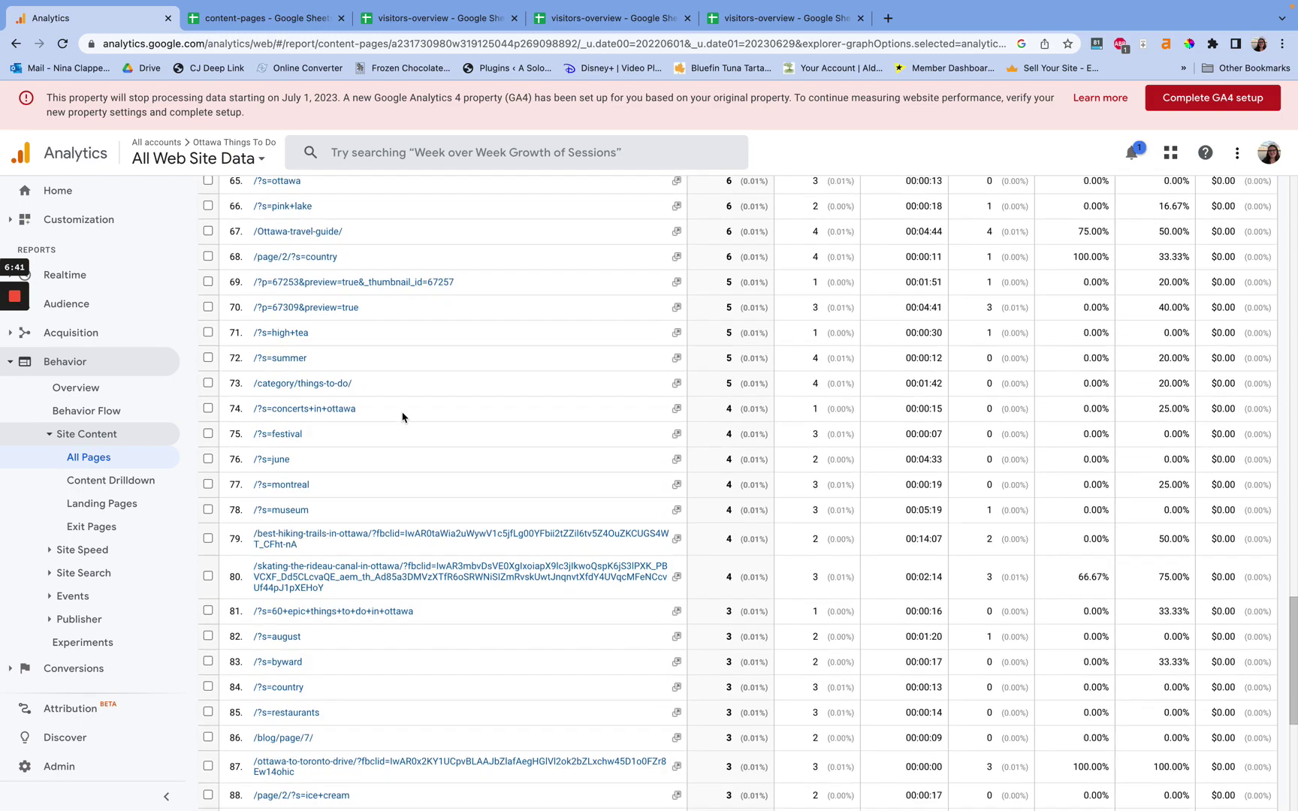
scroll(403, 418, up, 3)
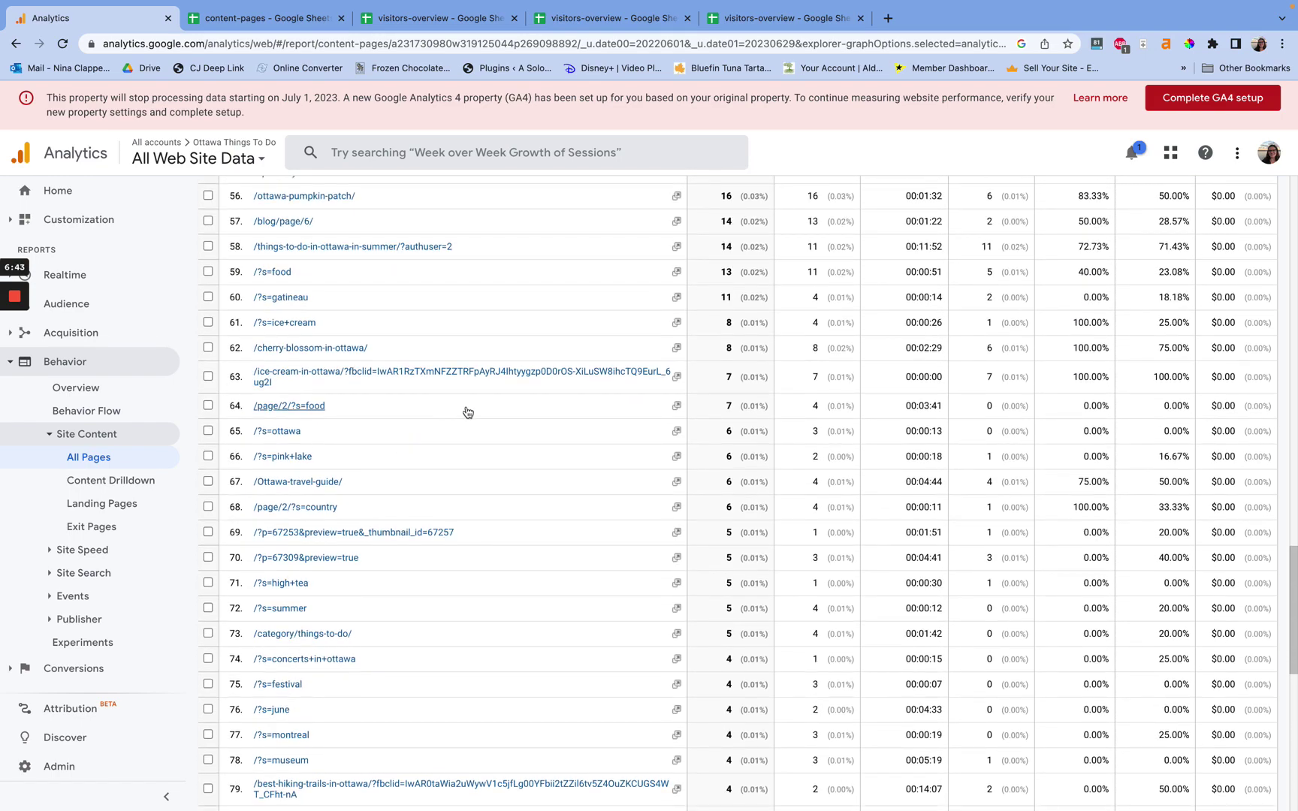
scroll(467, 411, up, 20)
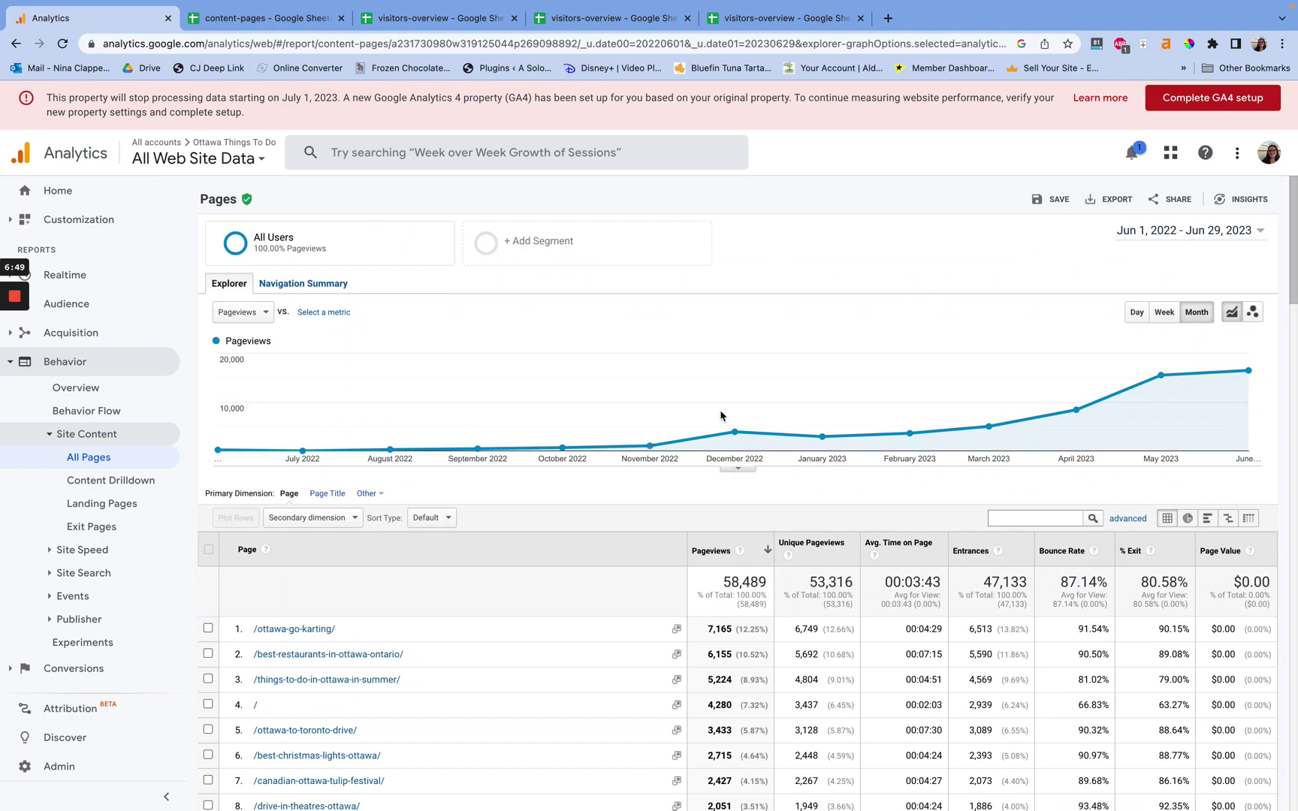
scroll(690, 485, down, 20)
scroll(681, 524, up, 20)
scroll(681, 524, up, 1)
click(298, 15)
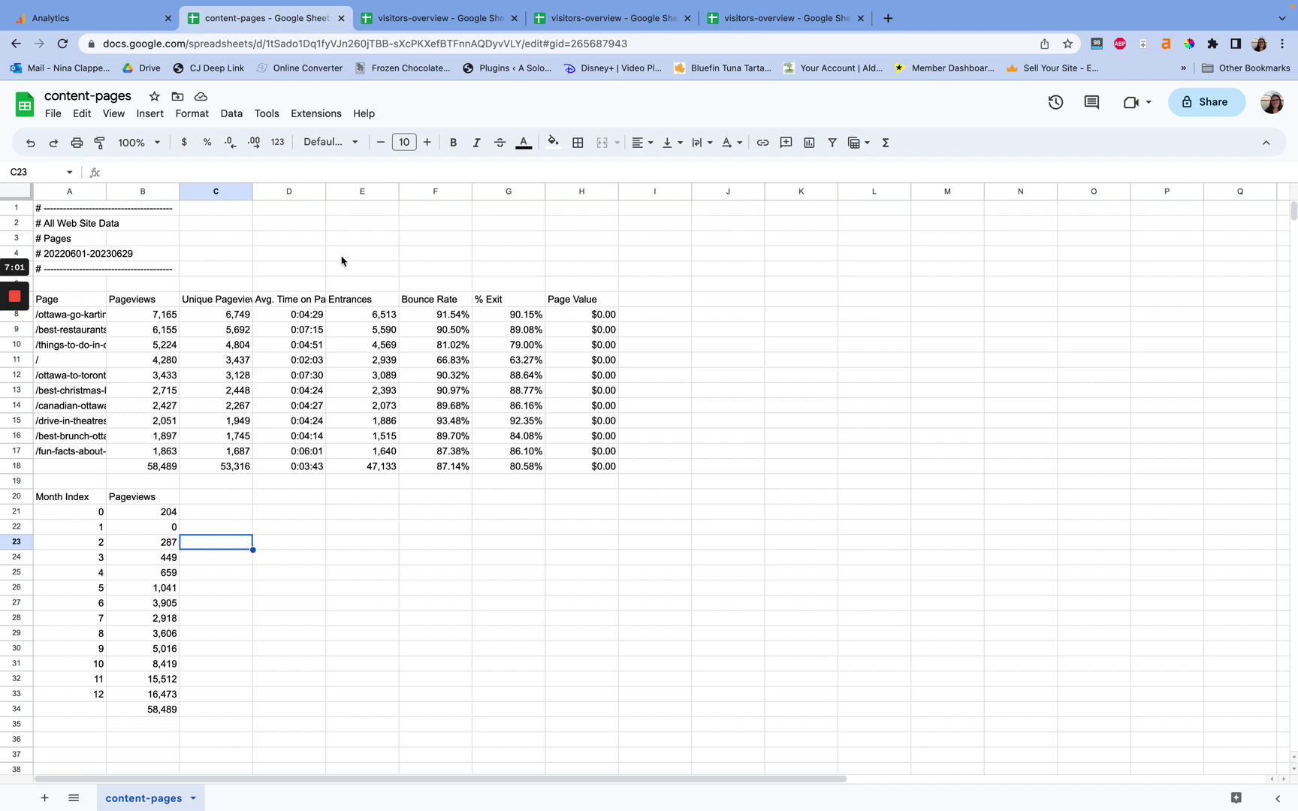
drag(68, 302, 587, 473)
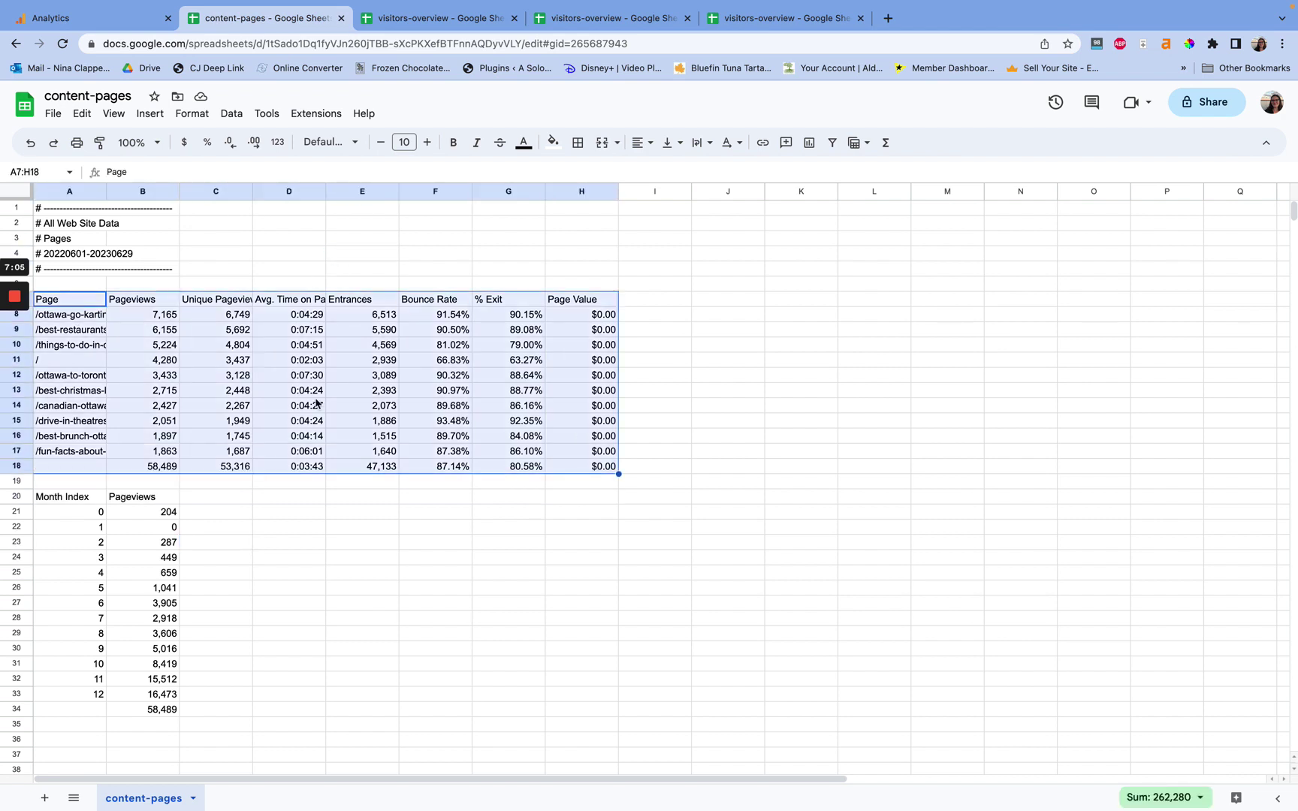
click(212, 393)
drag(164, 314, 165, 452)
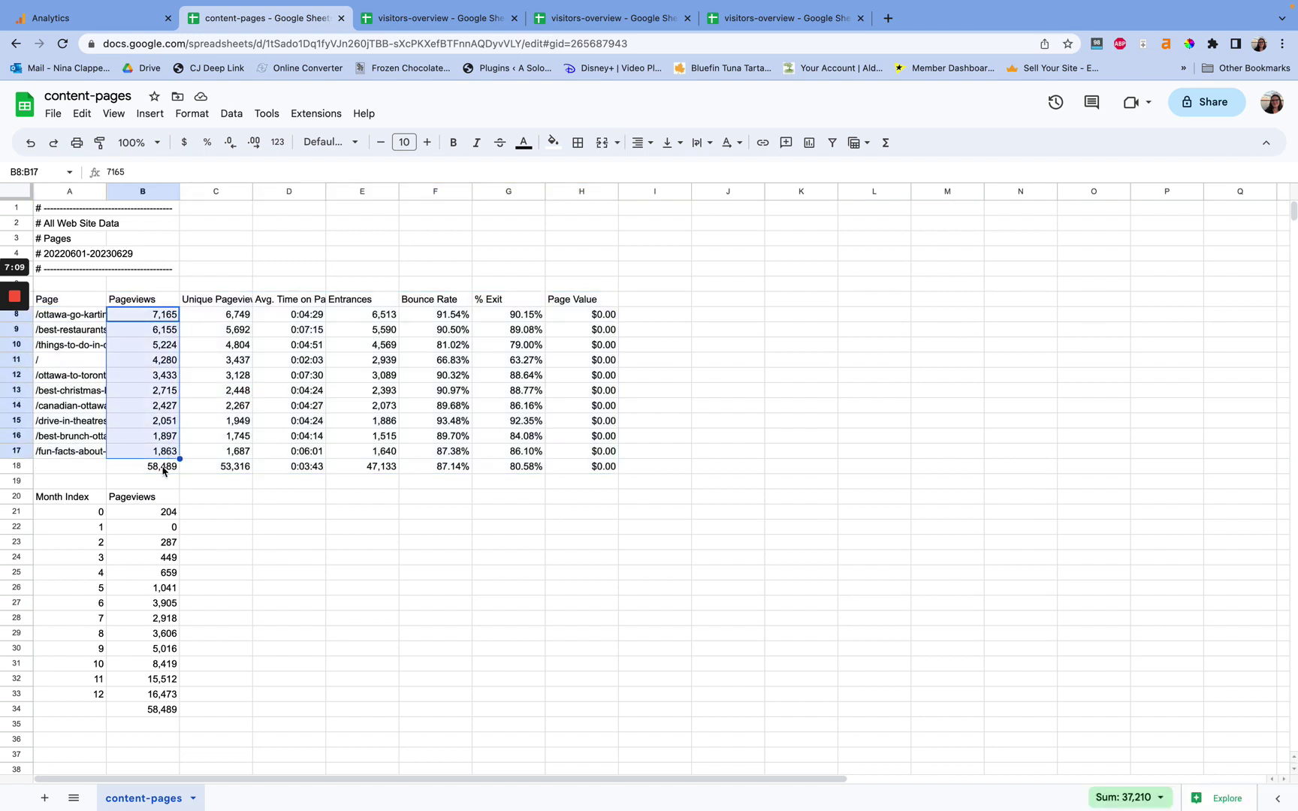
click(165, 467)
drag(89, 316, 161, 317)
Return to the All Pages report and expand Acquisition in the sidebar.
click(110, 25)
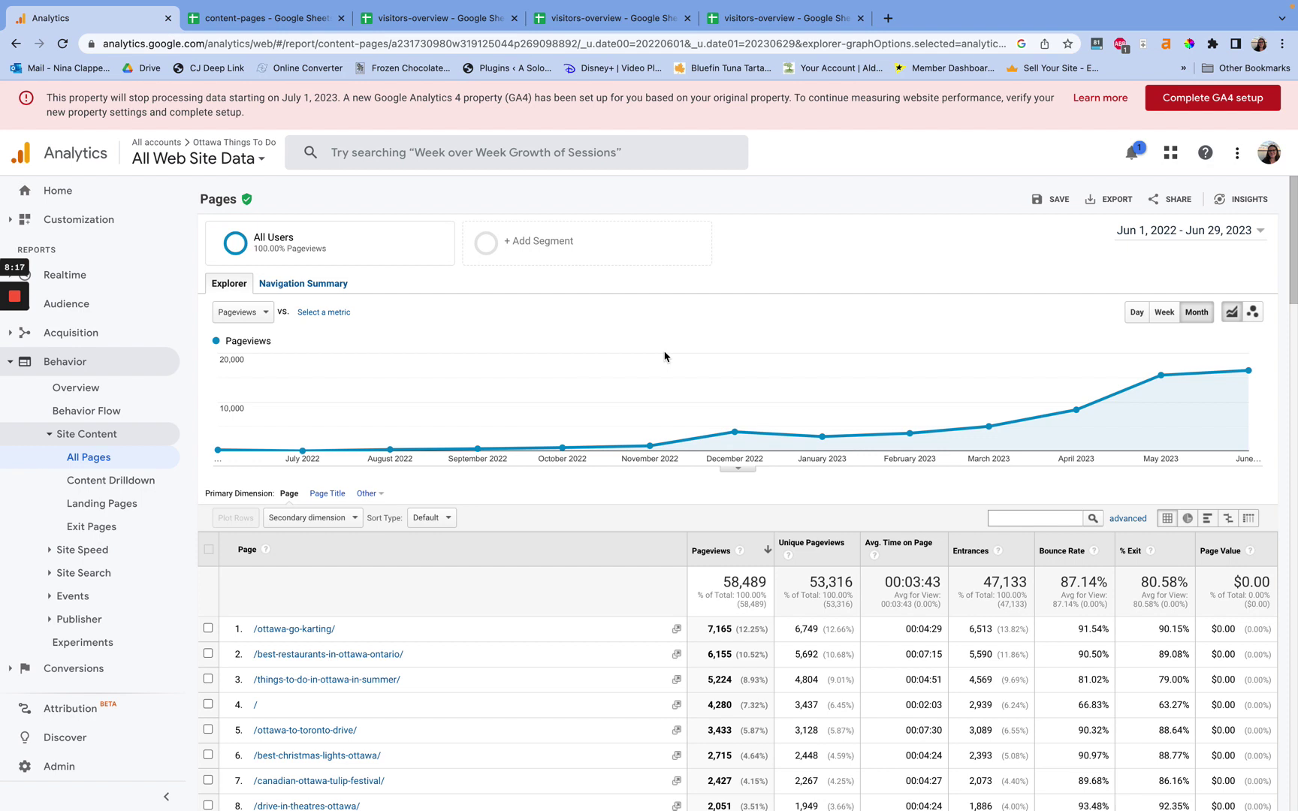
click(108, 335)
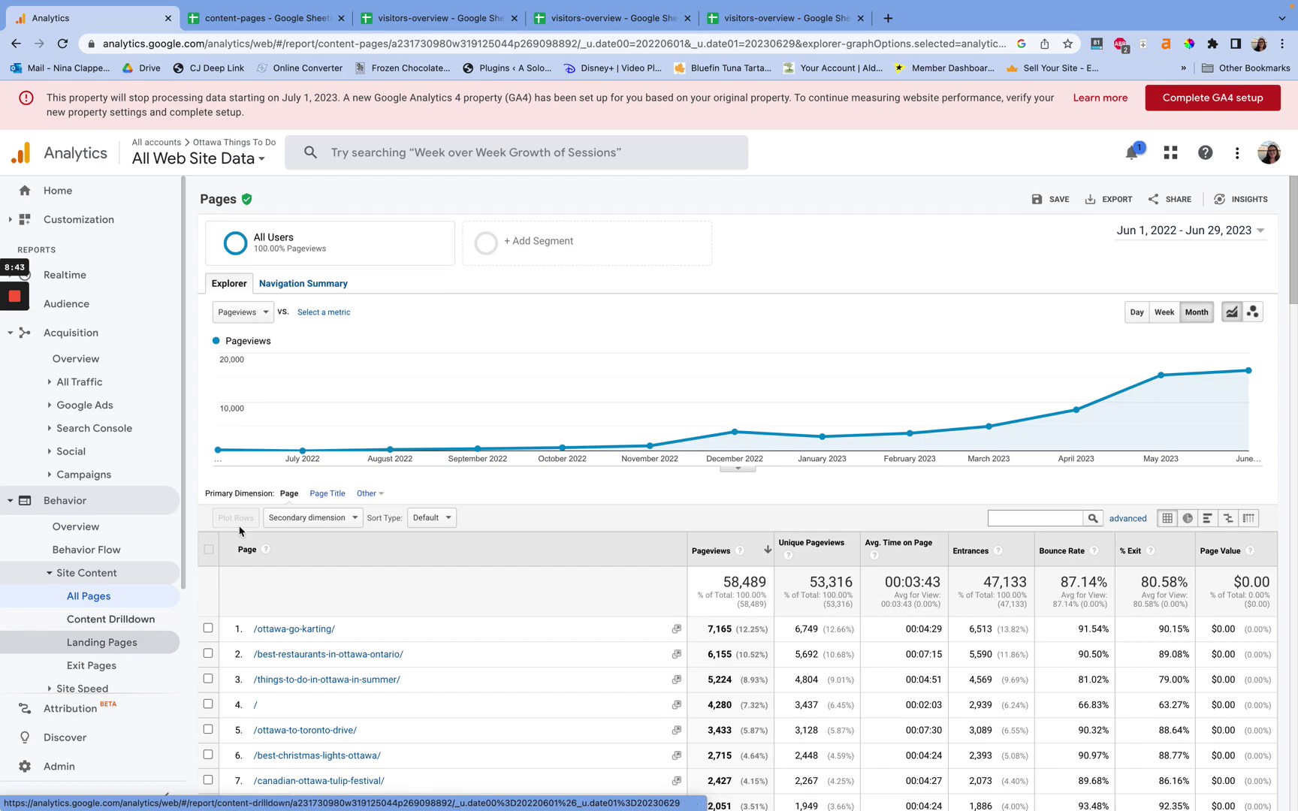
Drill from Acquisition Overview into Organic Search and highlight the 35,705 (not provided) keyword users.
click(111, 379)
click(80, 367)
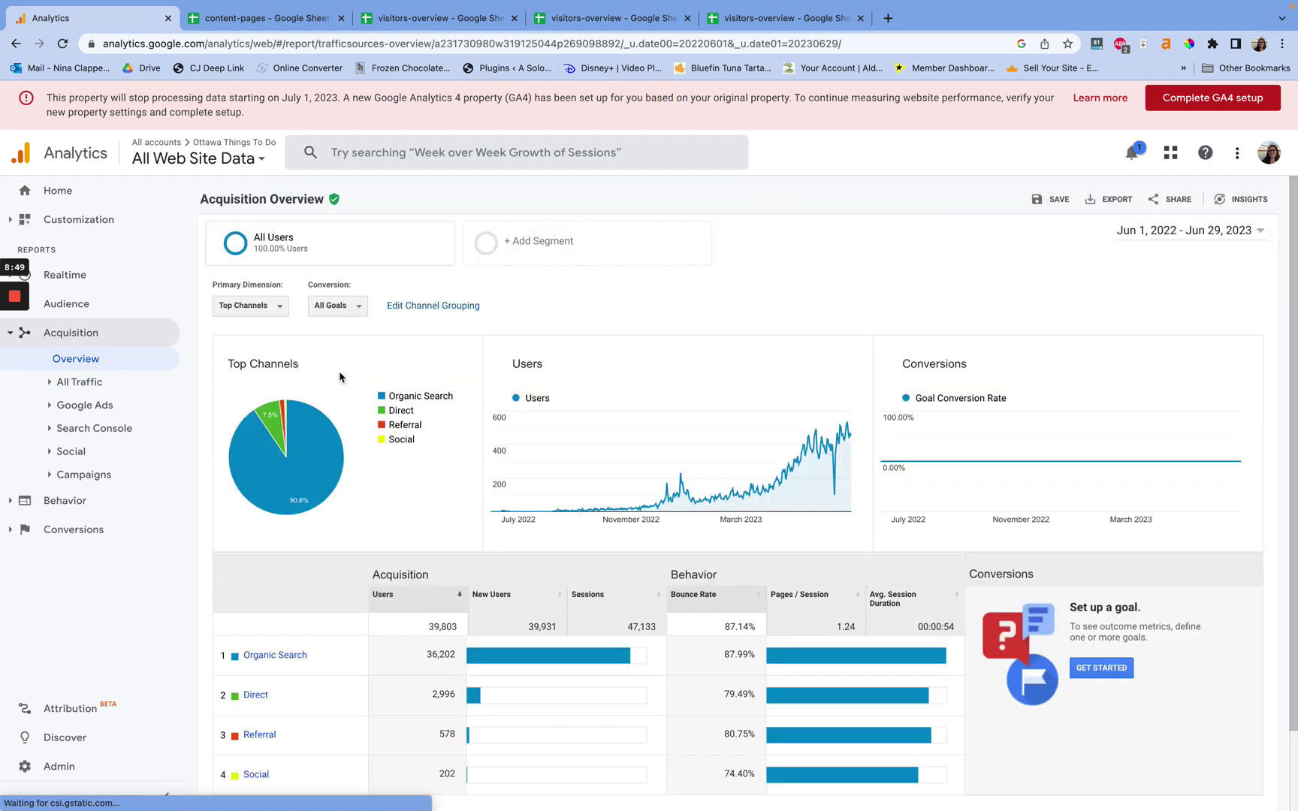
scroll(469, 387, down, 1)
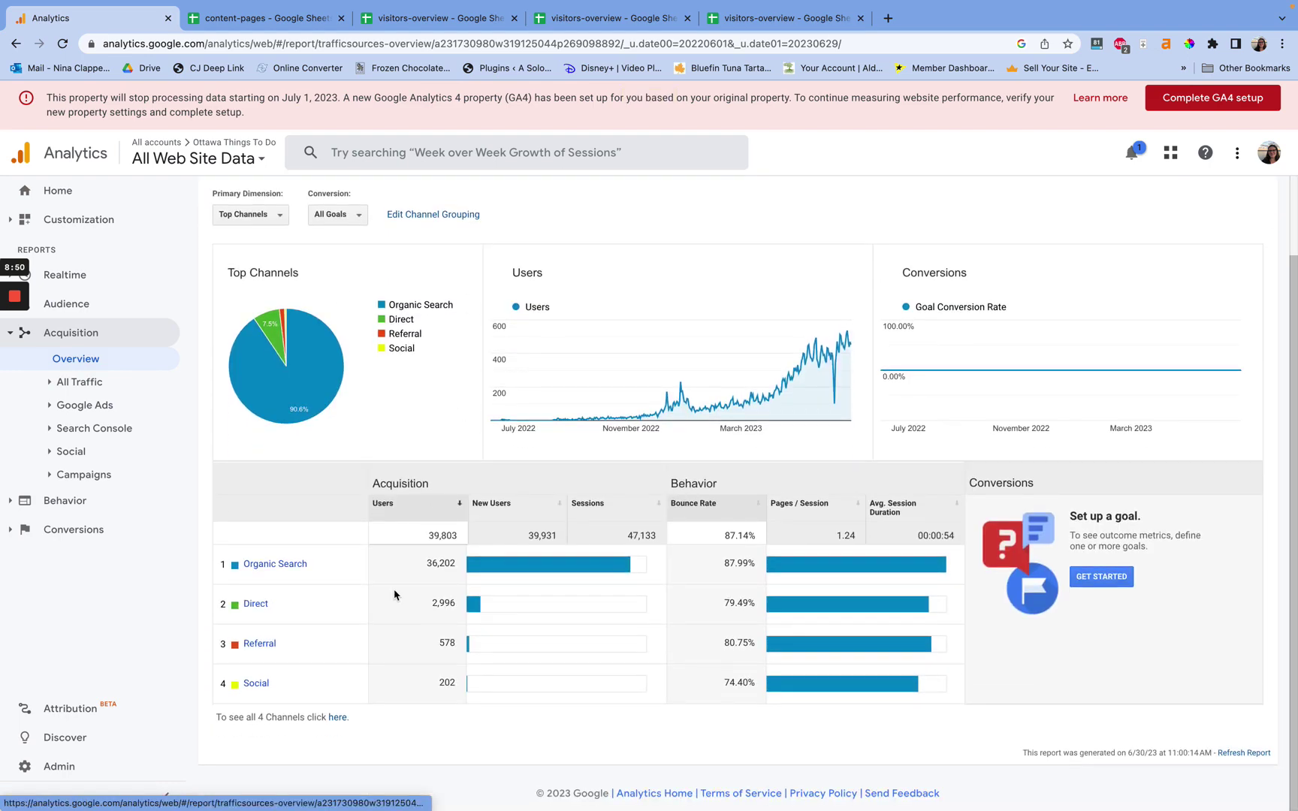
click(275, 564)
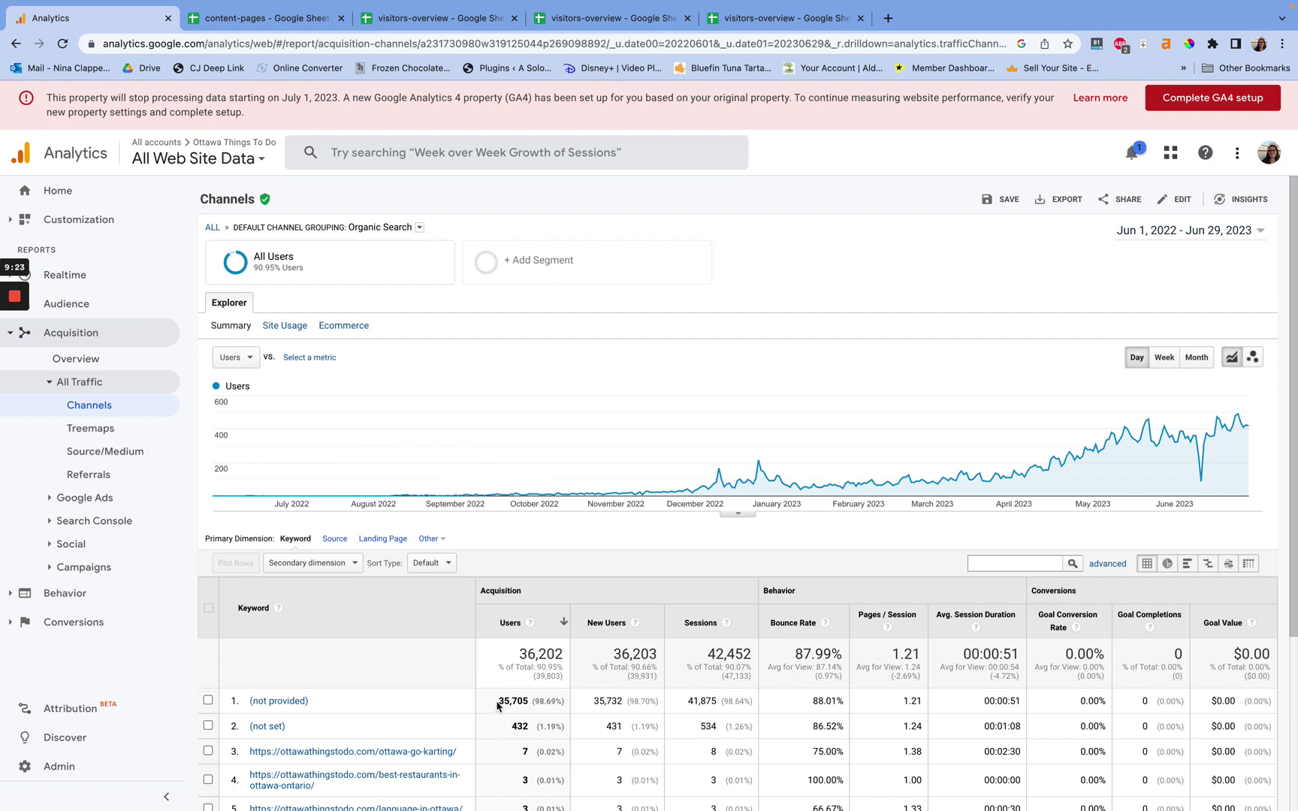
drag(497, 704, 529, 705)
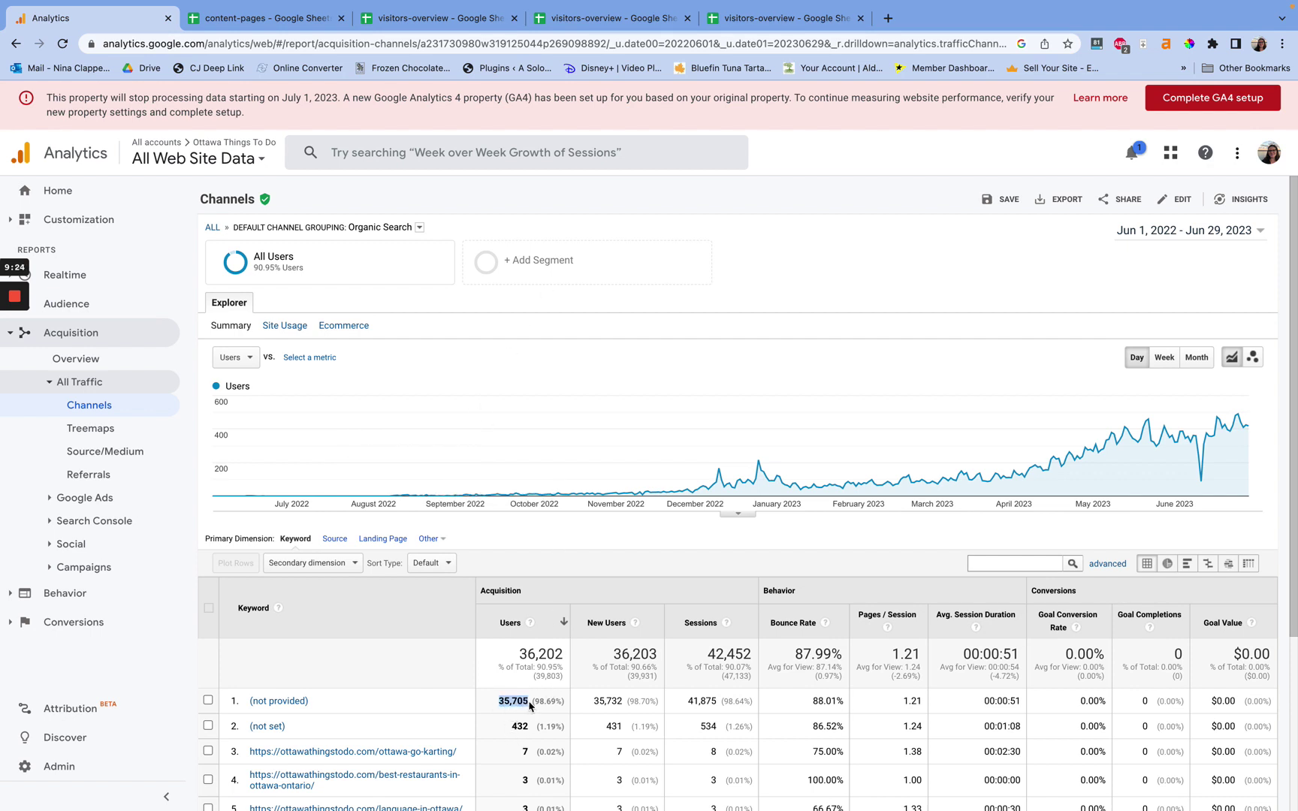
Clear the user-count highlight and expand the Audience section in the left sidebar.
click(649, 329)
click(118, 302)
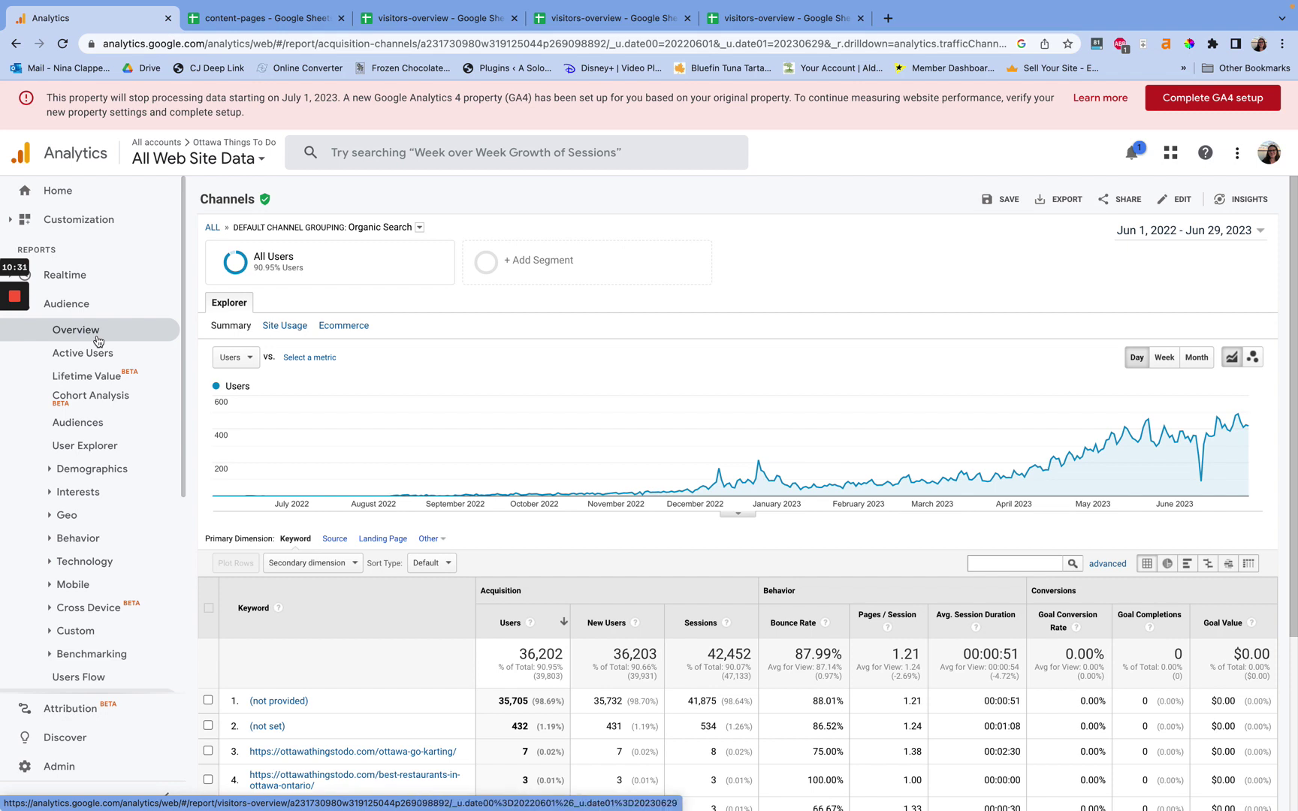
scroll(97, 340, down, 5)
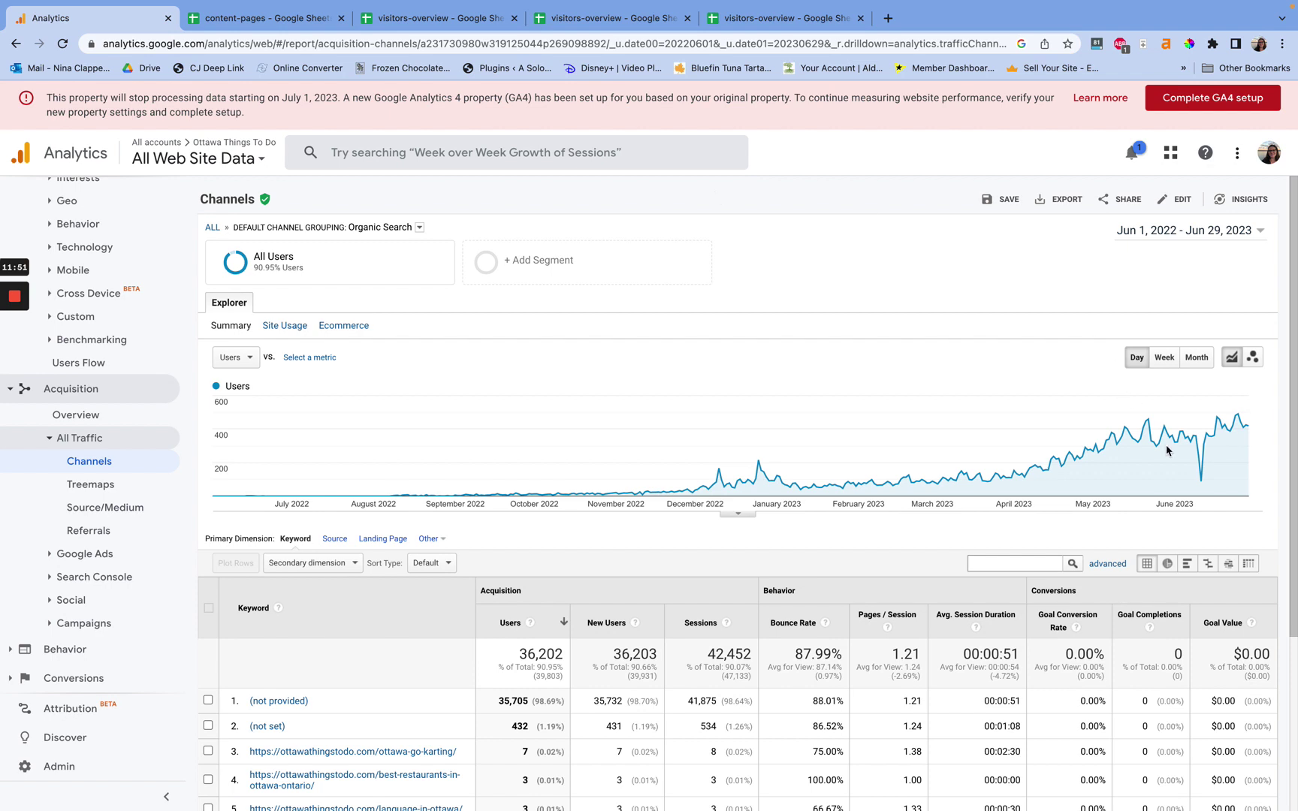
mouse_move(1202, 482)
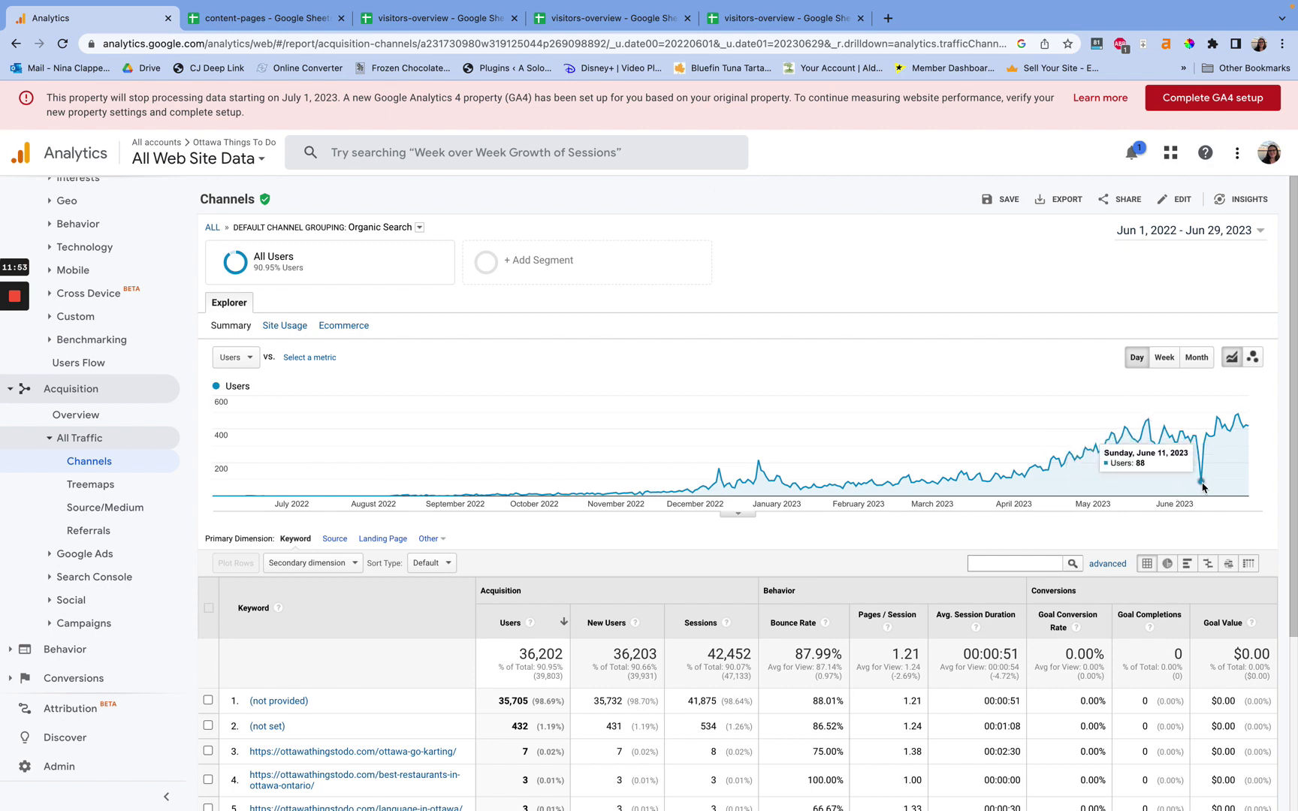